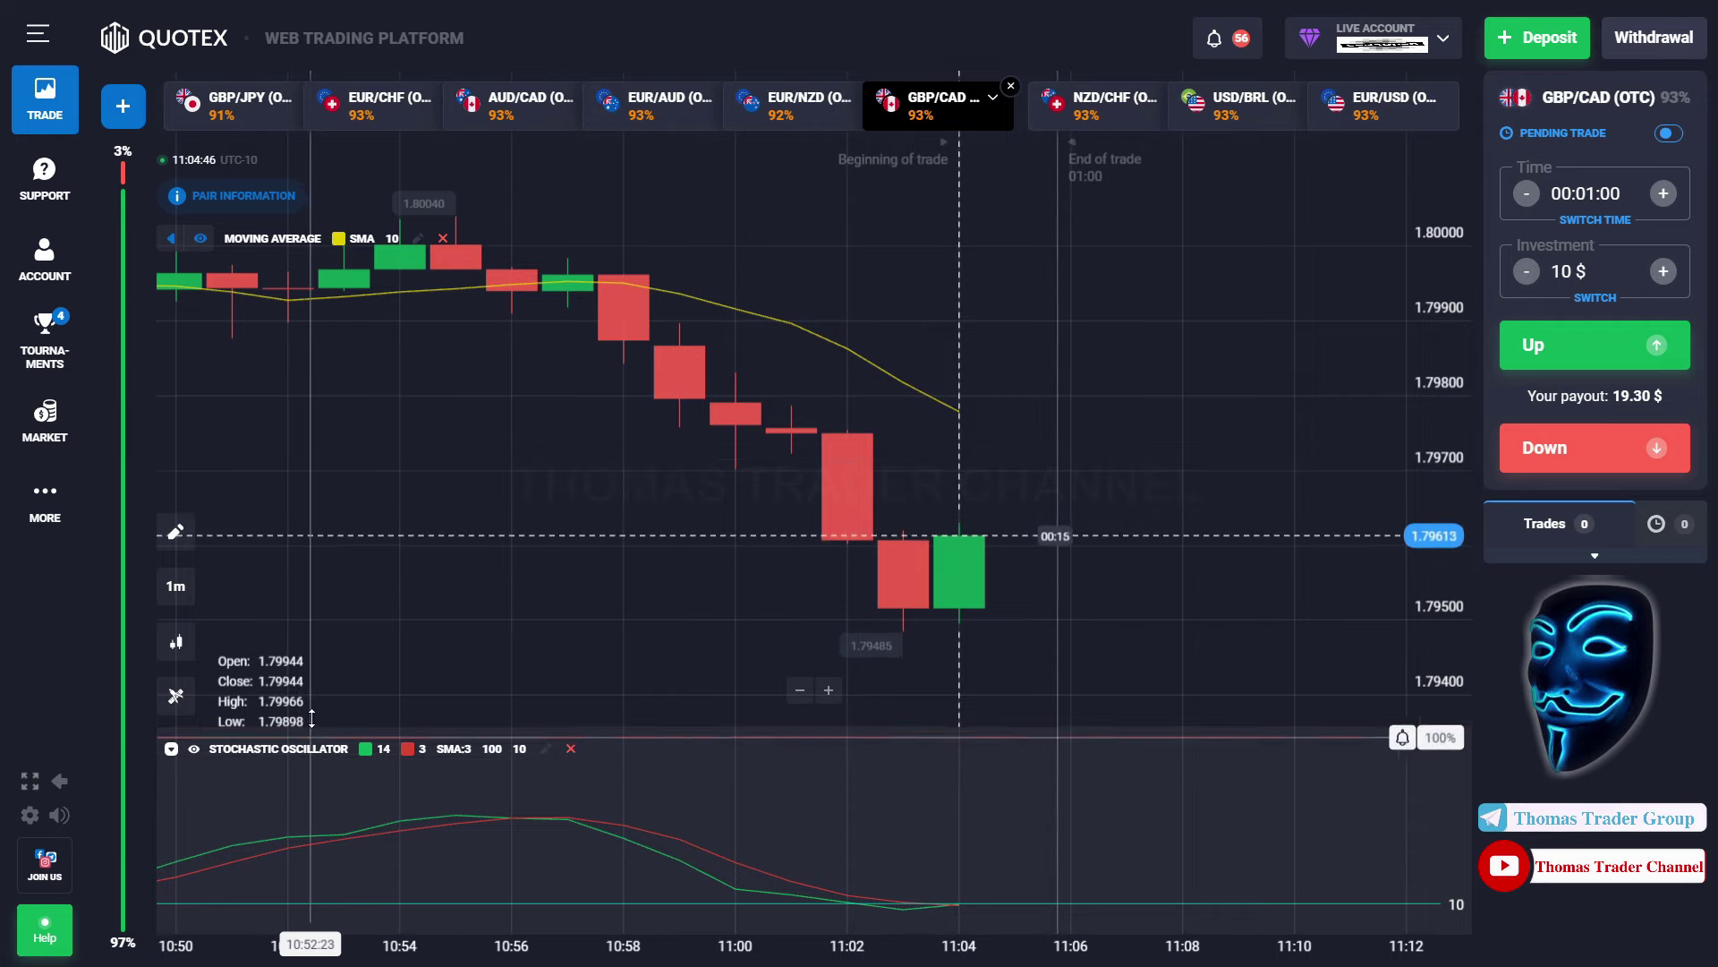
Keep 1m candles and place a 10 $ one-minute Up trade on GBP/CAD (OTC)
click(191, 584)
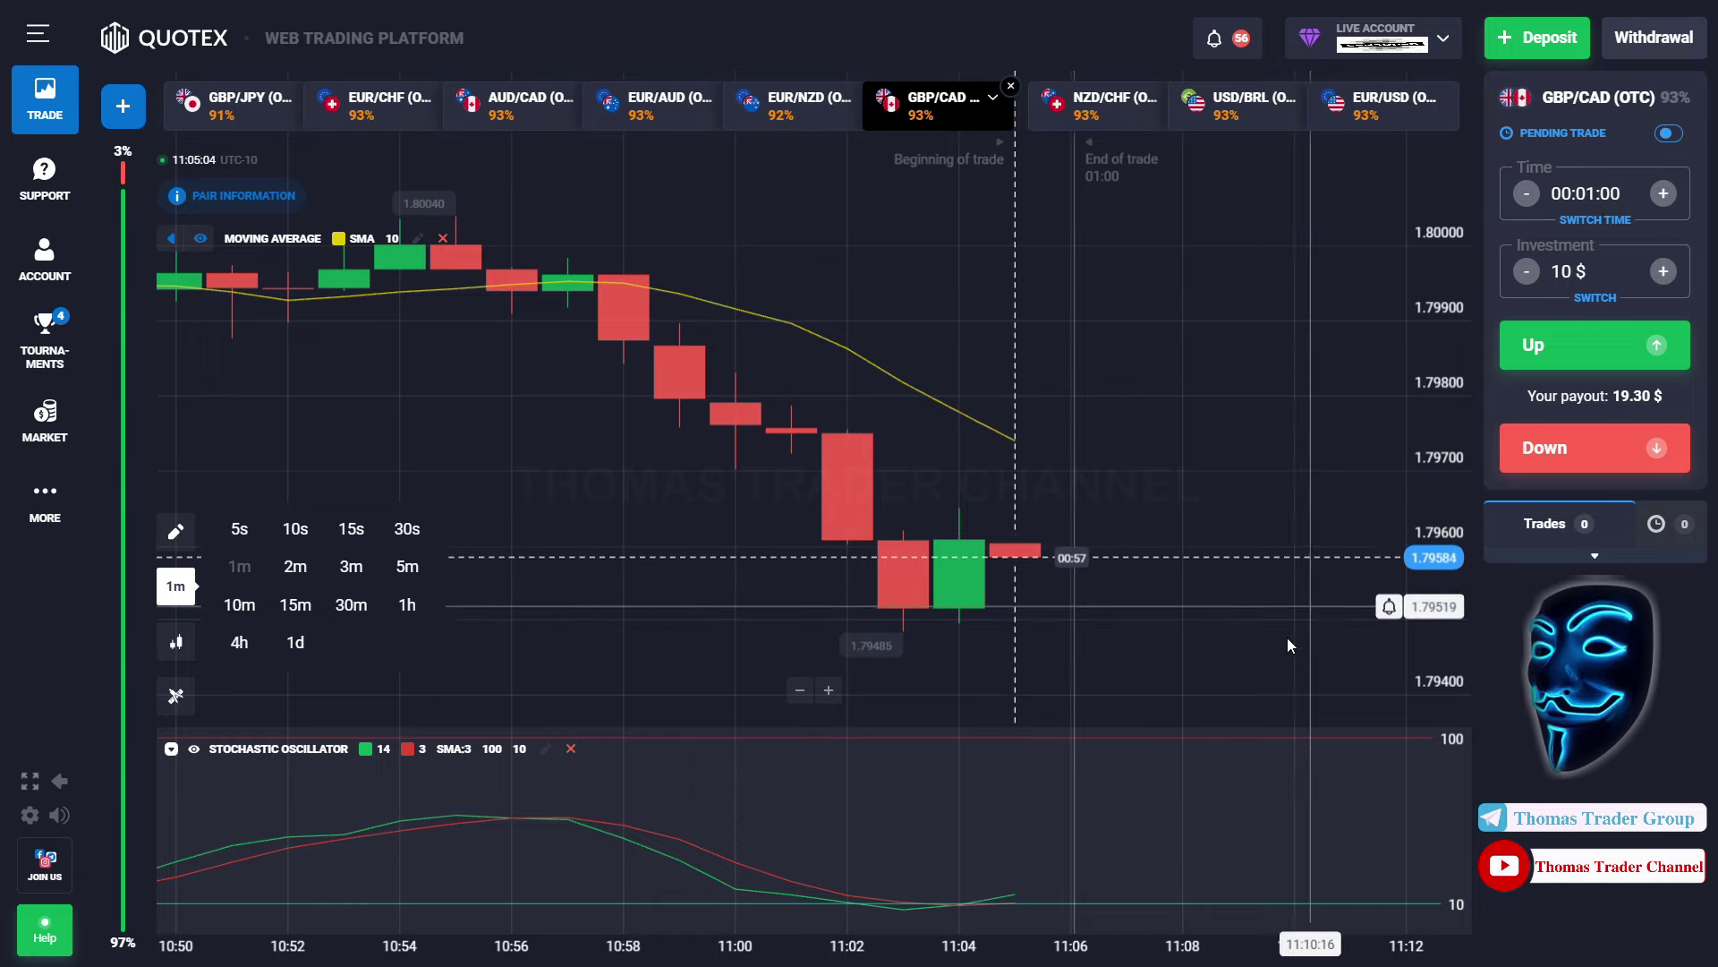
click(1274, 664)
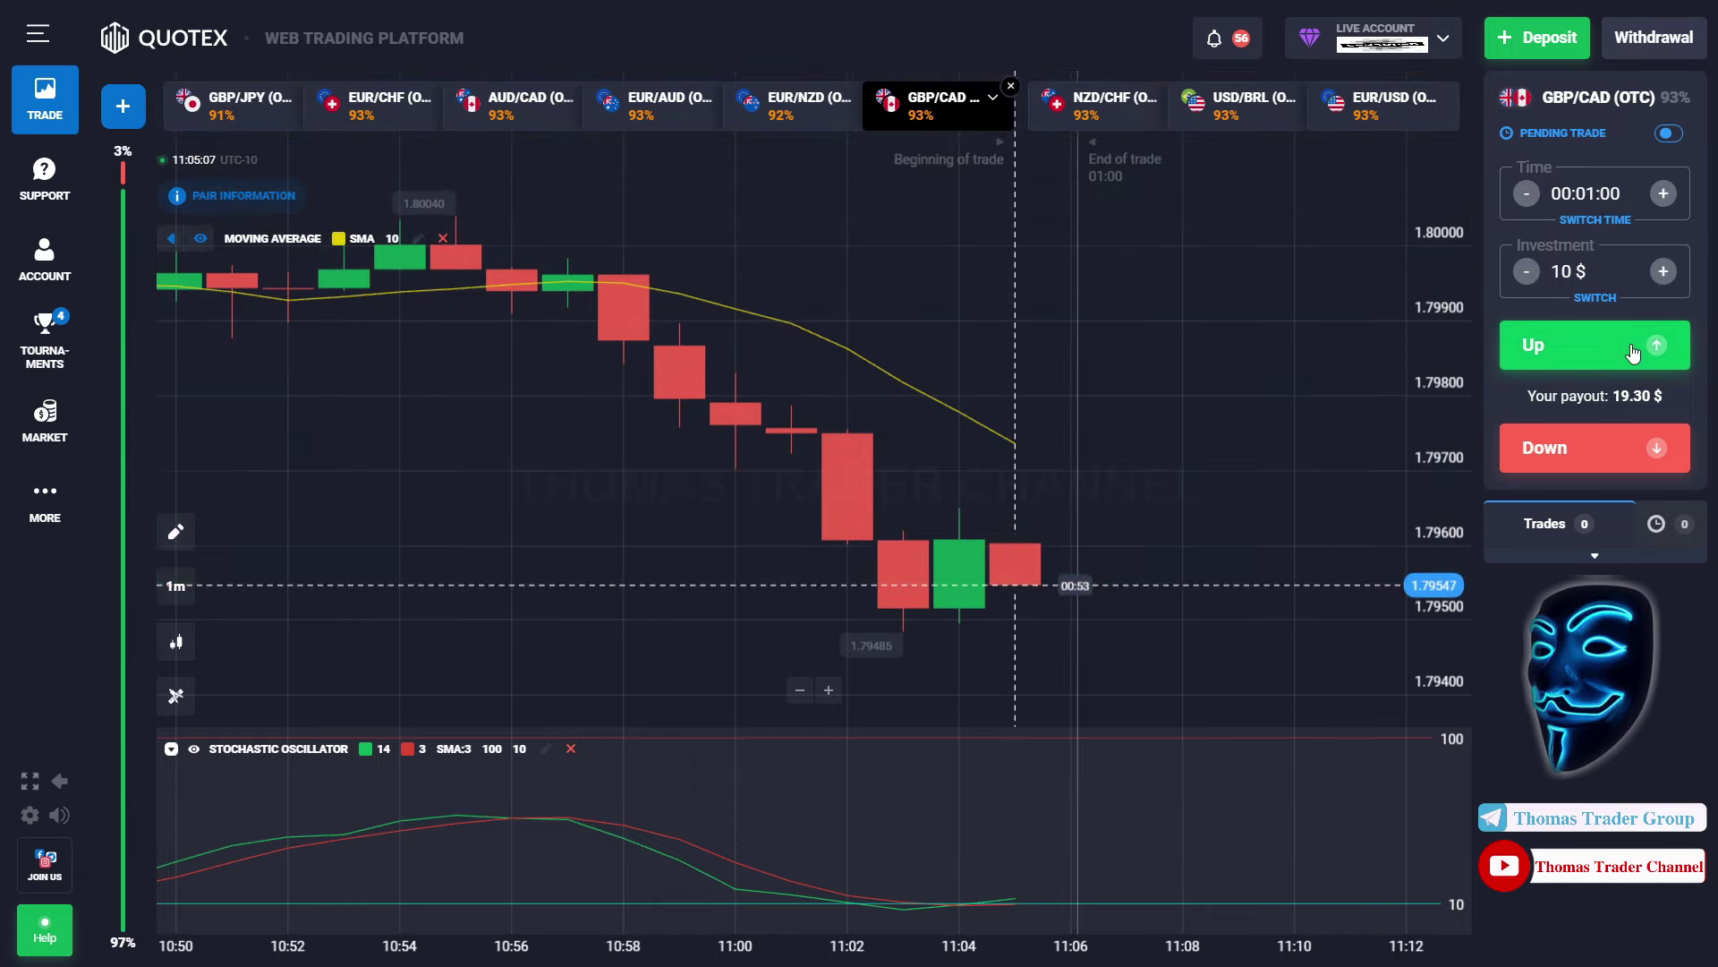
click(1634, 352)
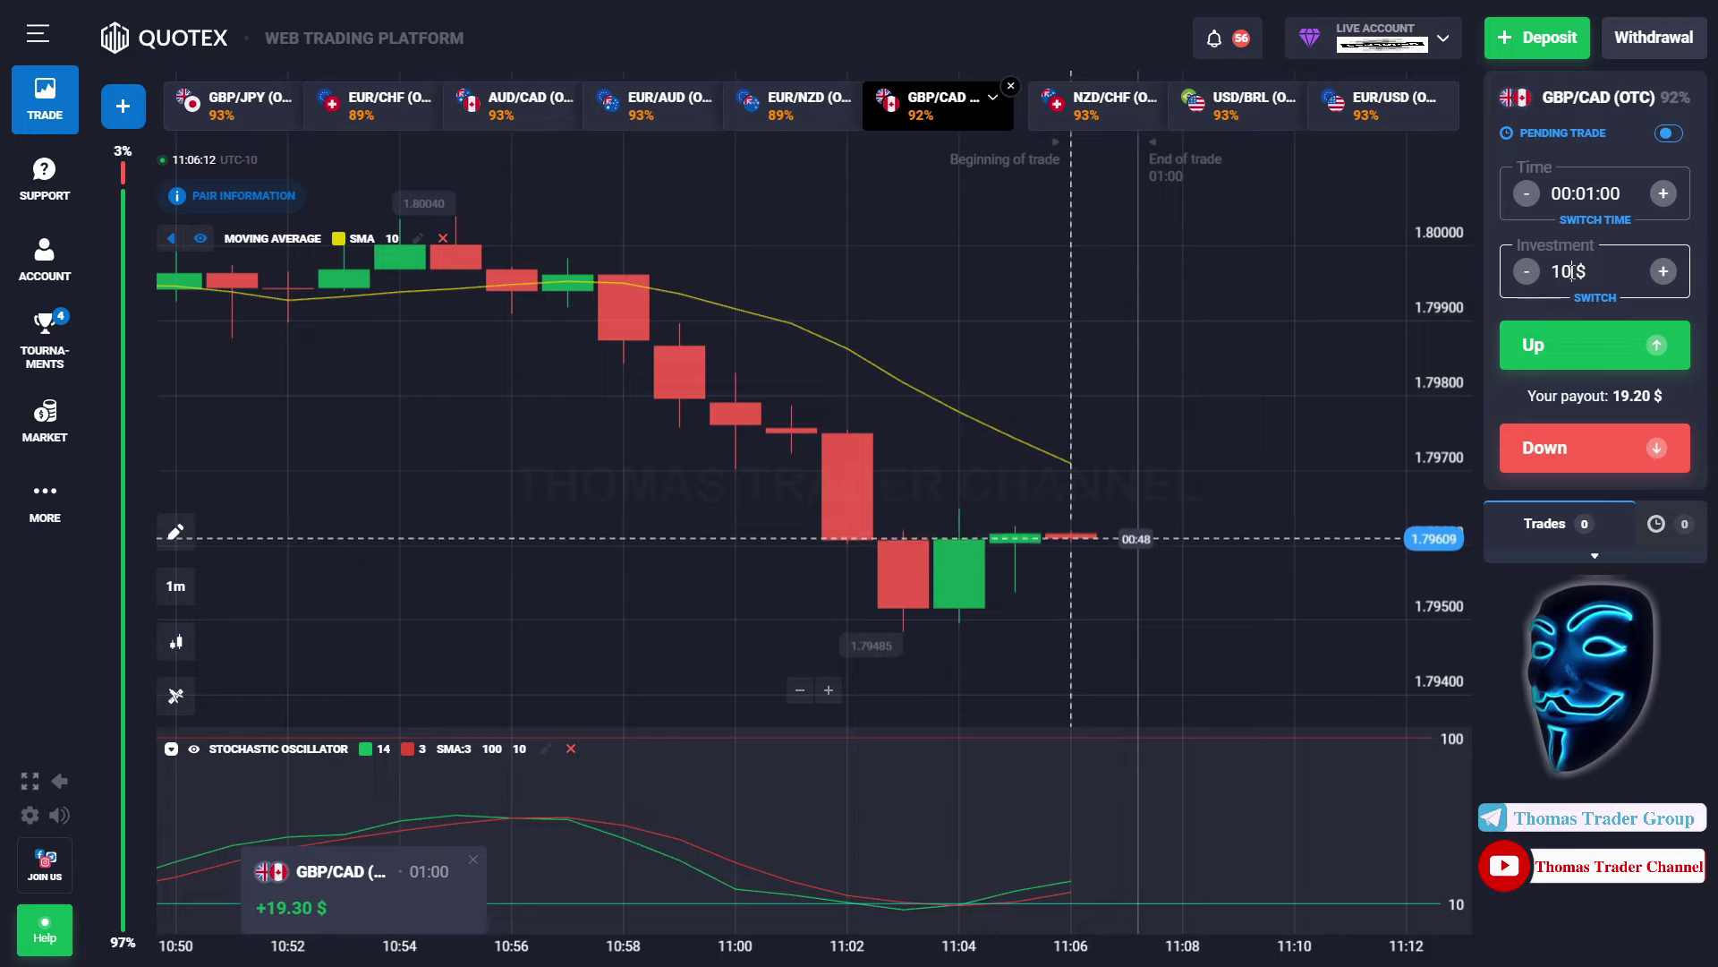
Place a 19 $ Up trade on GBP/CAD (OTC) and pan the chart to newer candles
click(1573, 272)
key(BackSpace)
key(BackSpace)
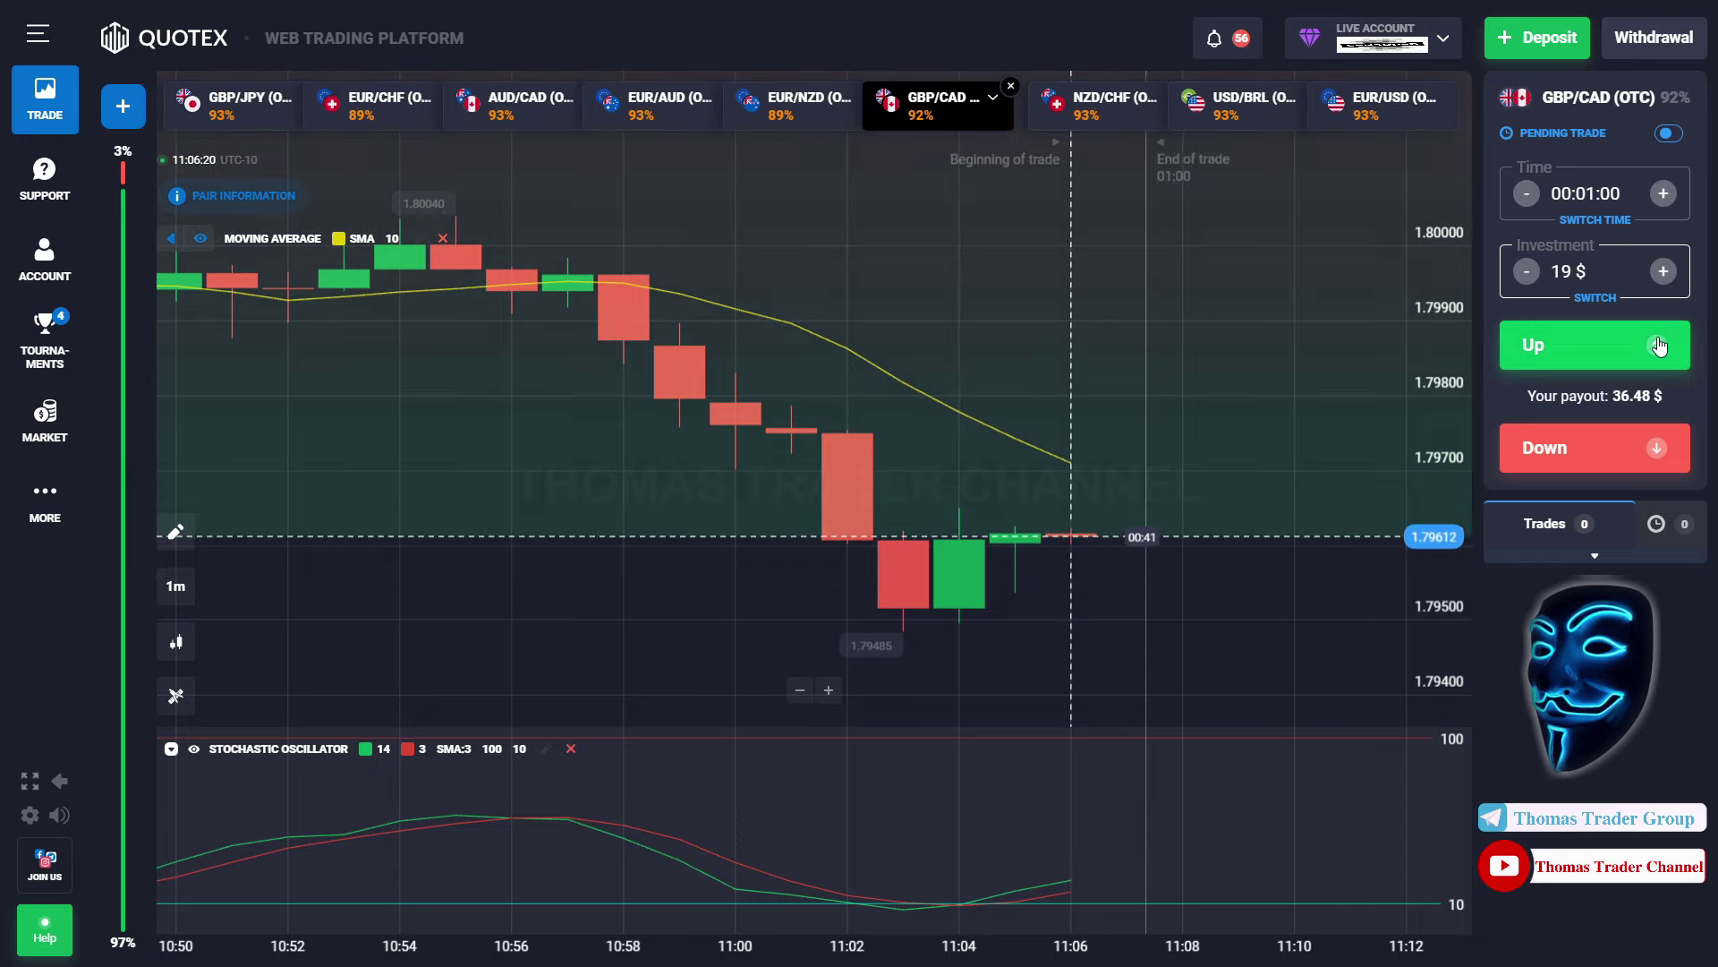
click(1659, 345)
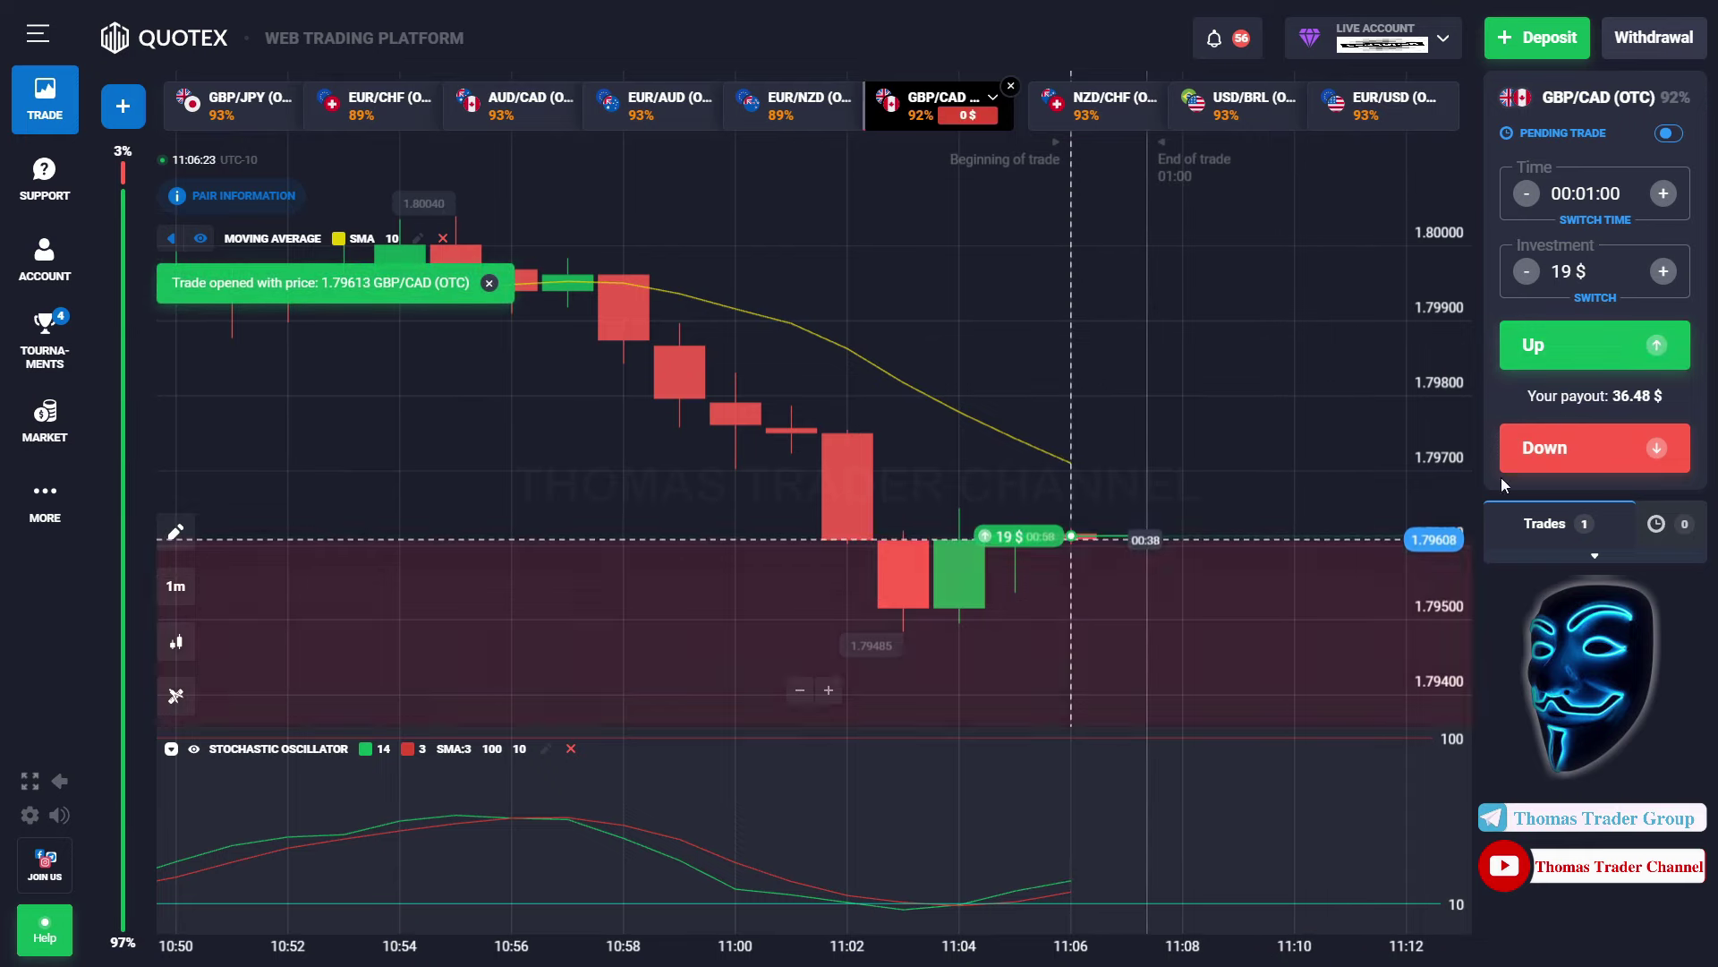
mouse_move(921, 637)
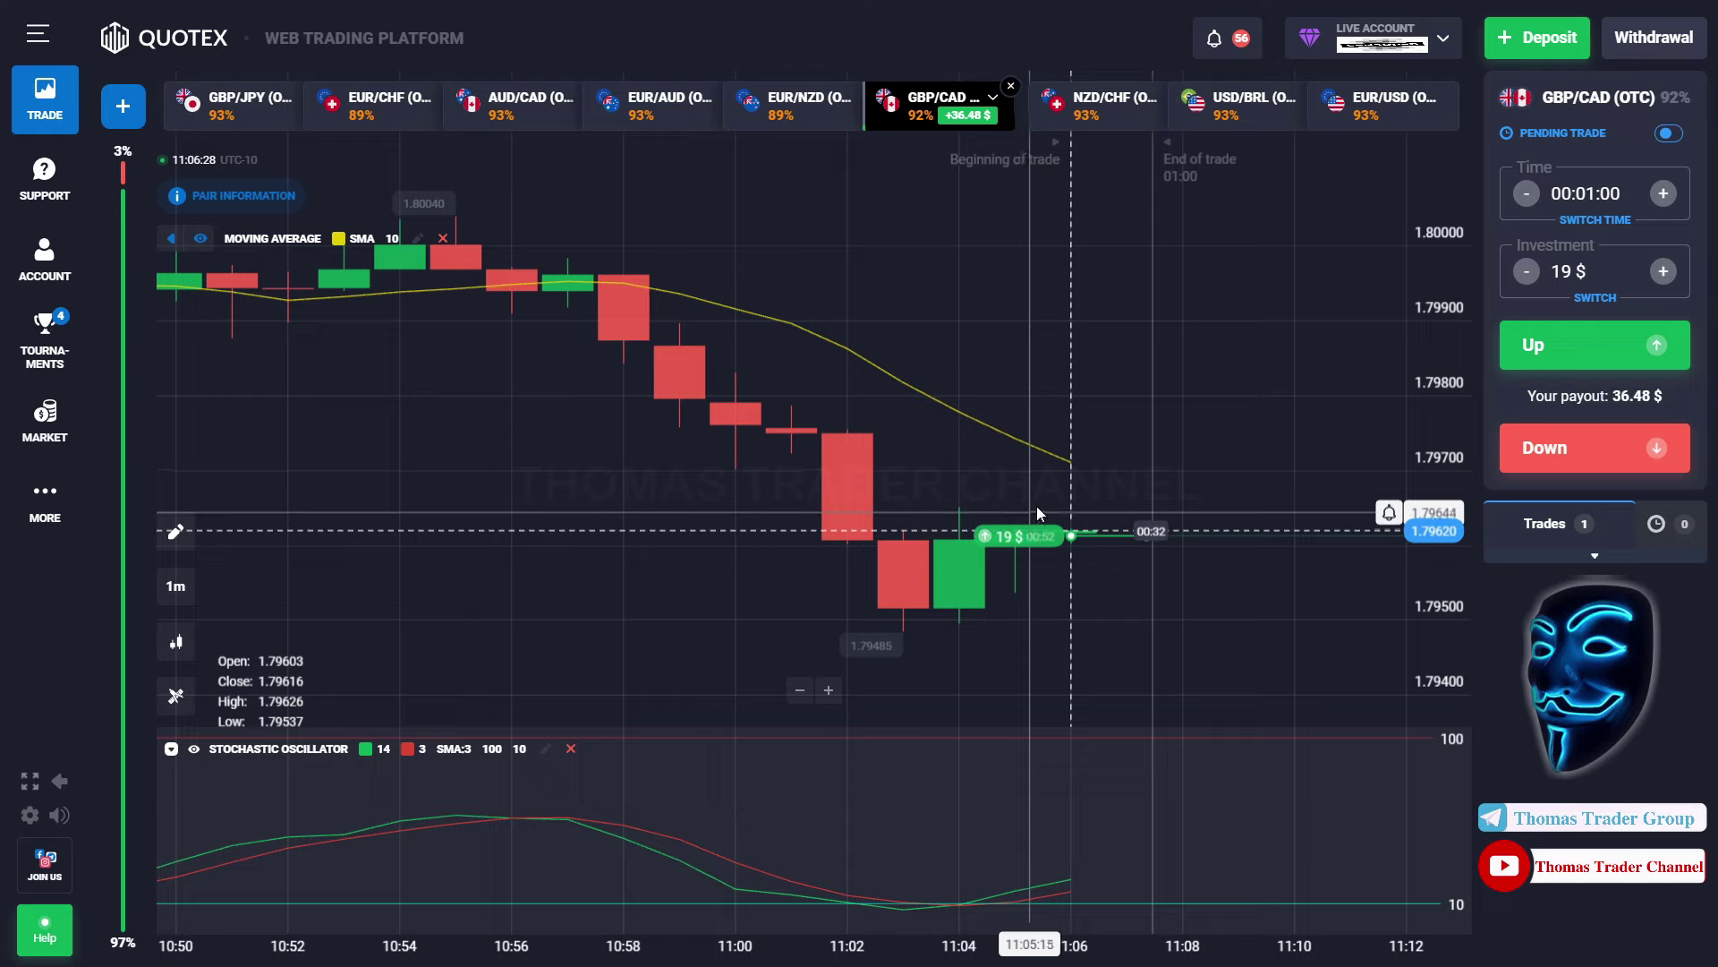
mouse_move(1072, 454)
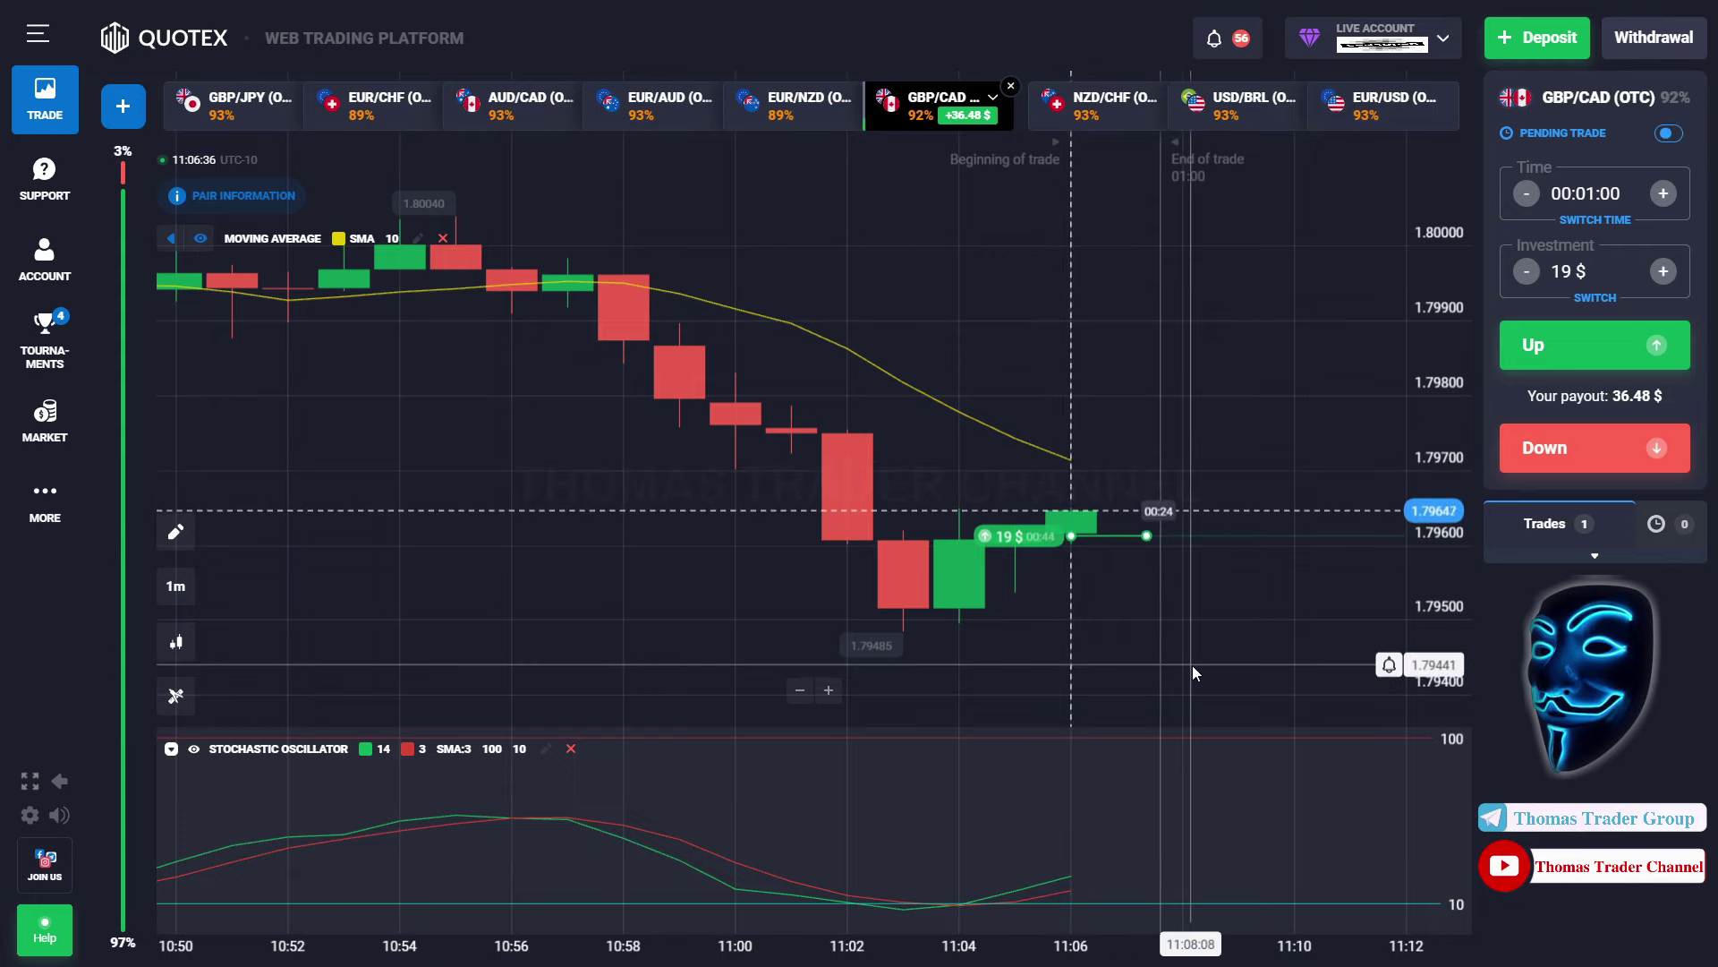
drag(1312, 642, 1206, 641)
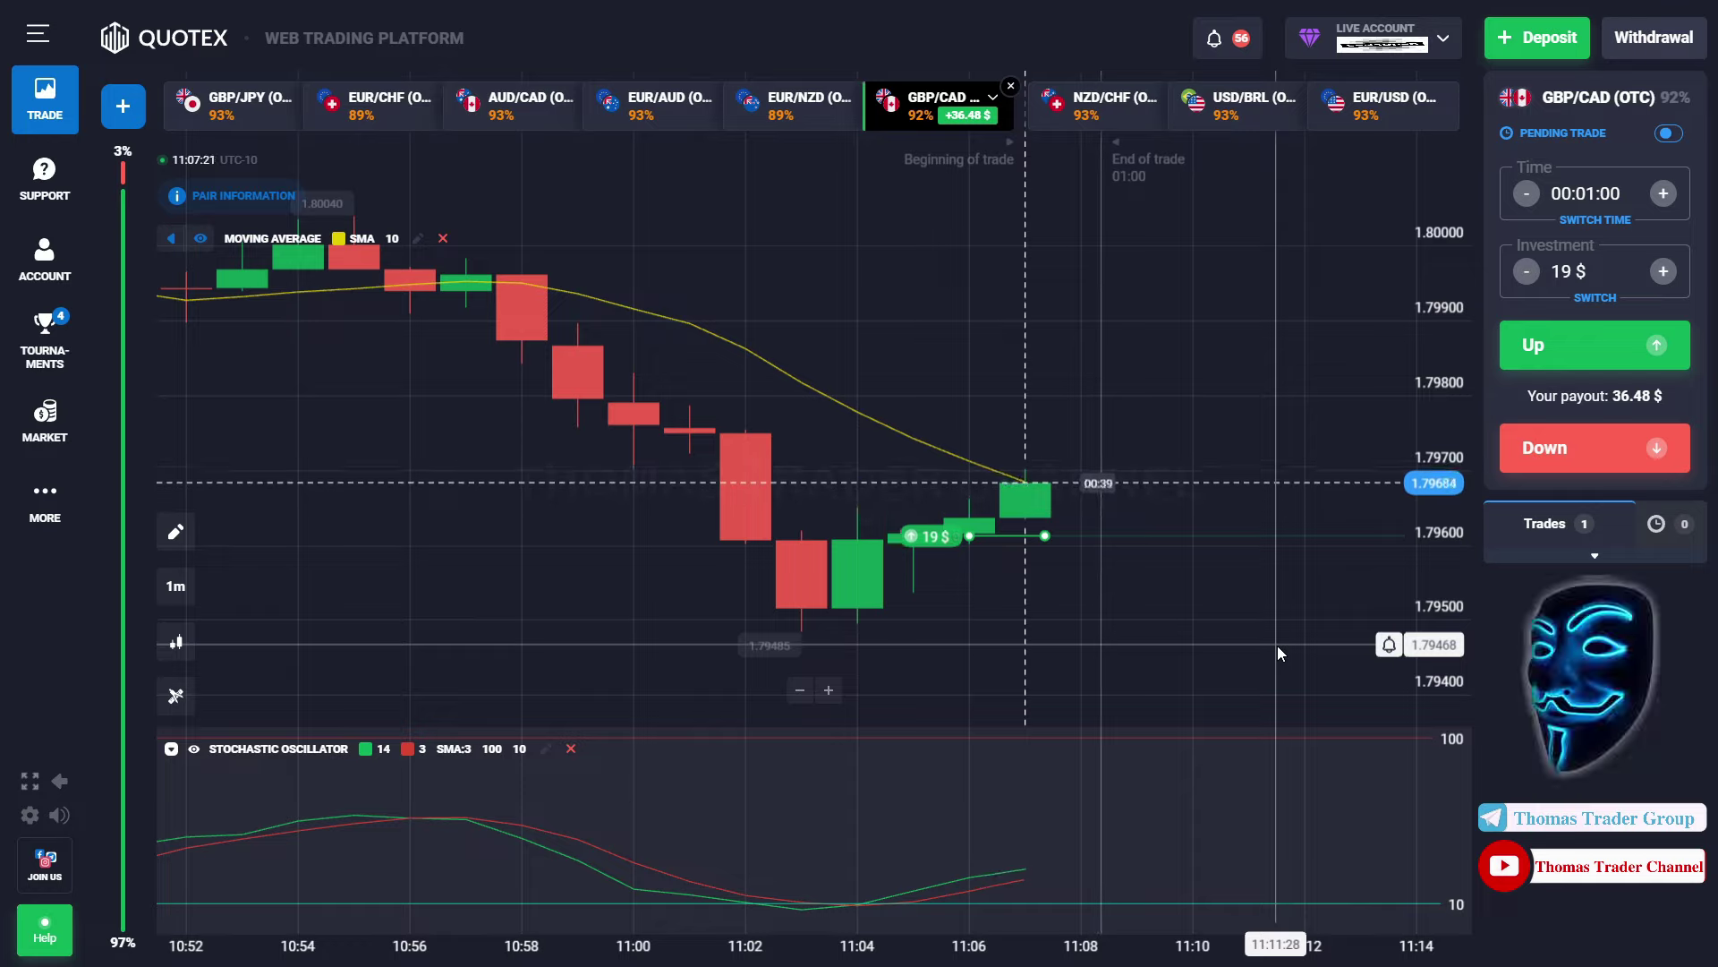
Change the stake to 36 $ and place a one-minute Down trade on GBP/CAD (OTC)
drag(1276, 646, 1392, 440)
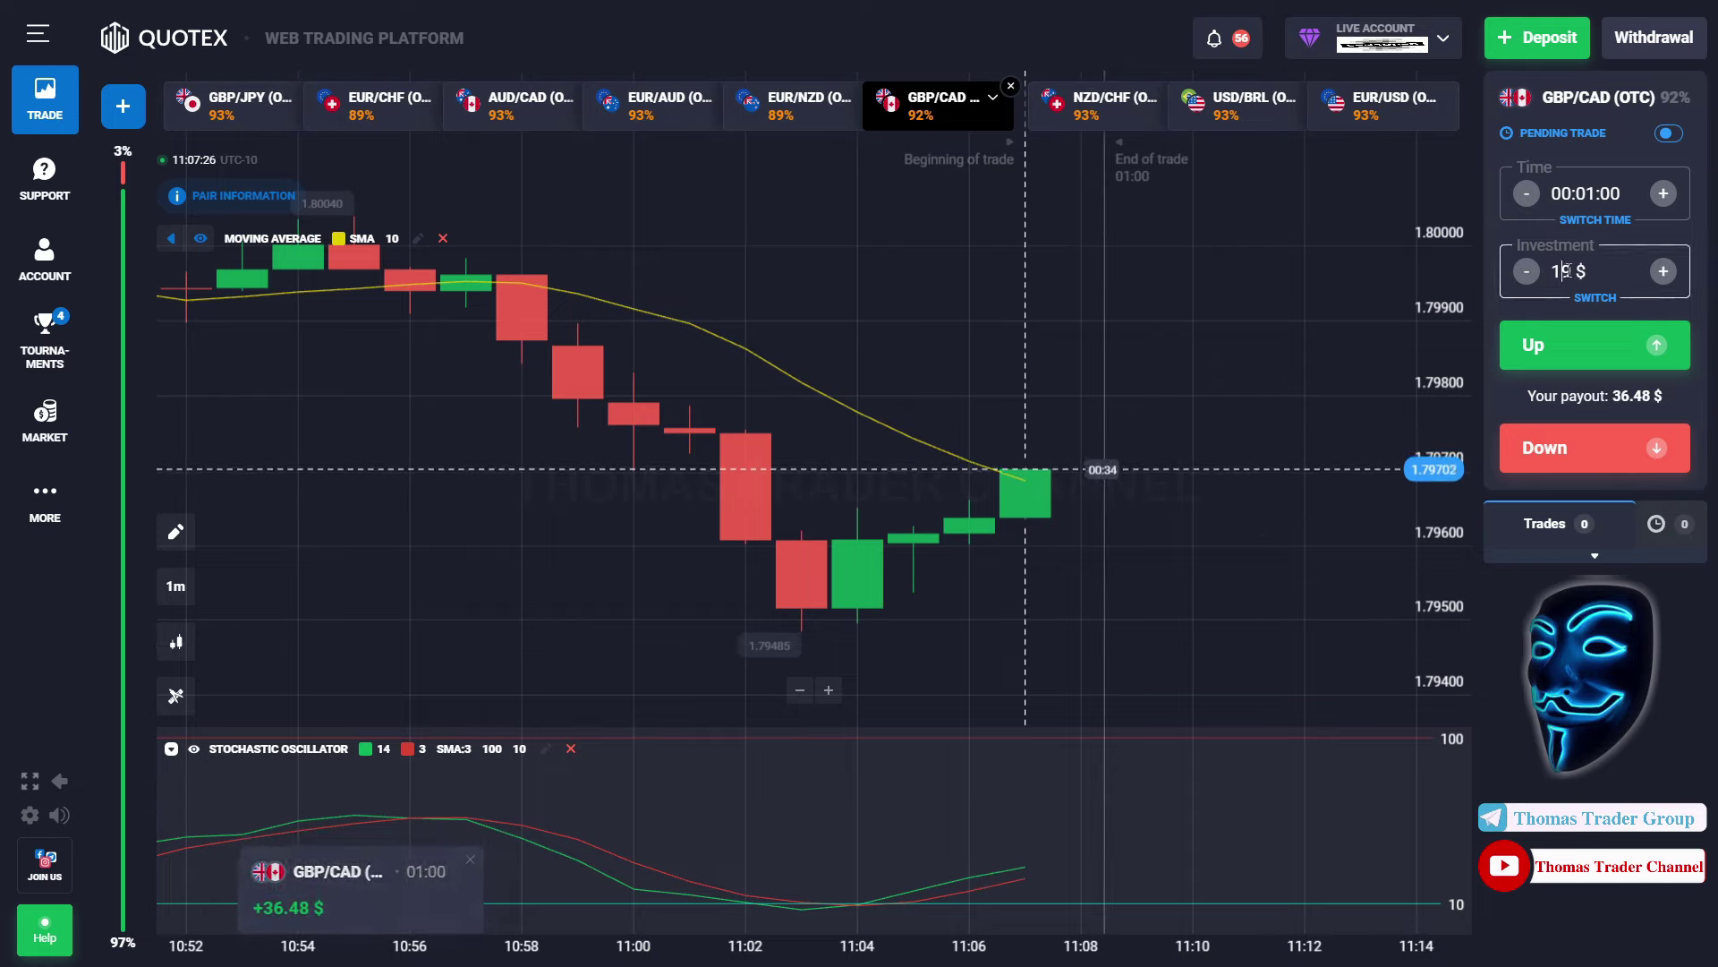
text(36)
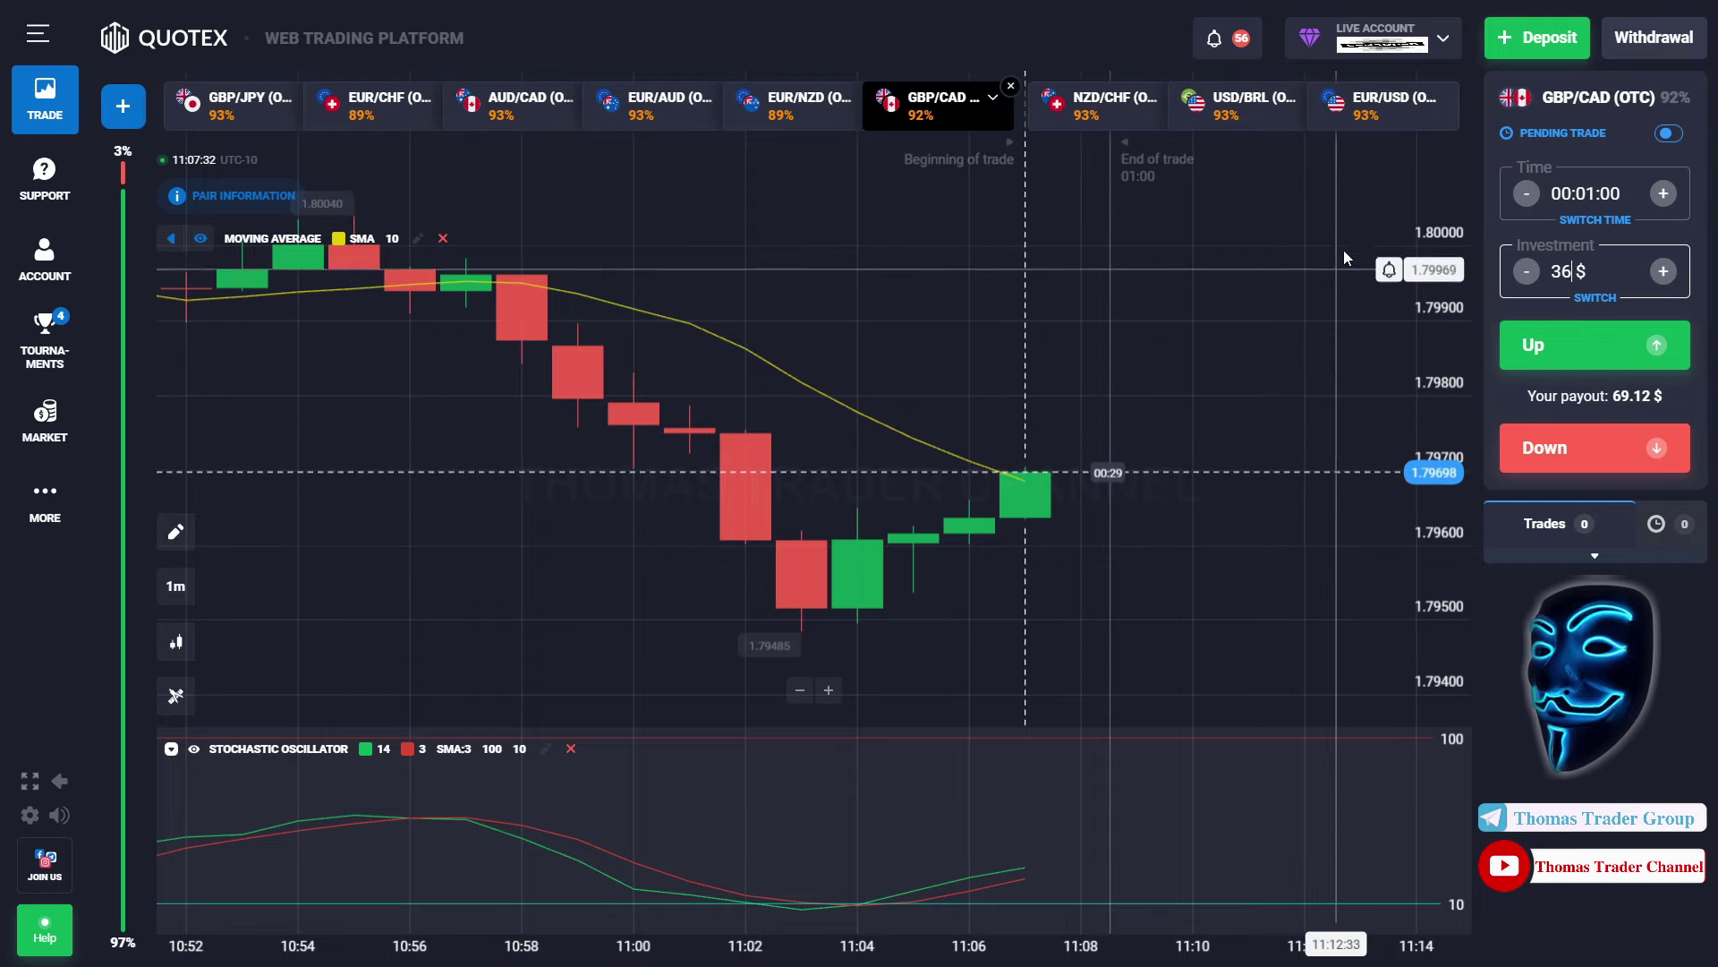
click(1655, 440)
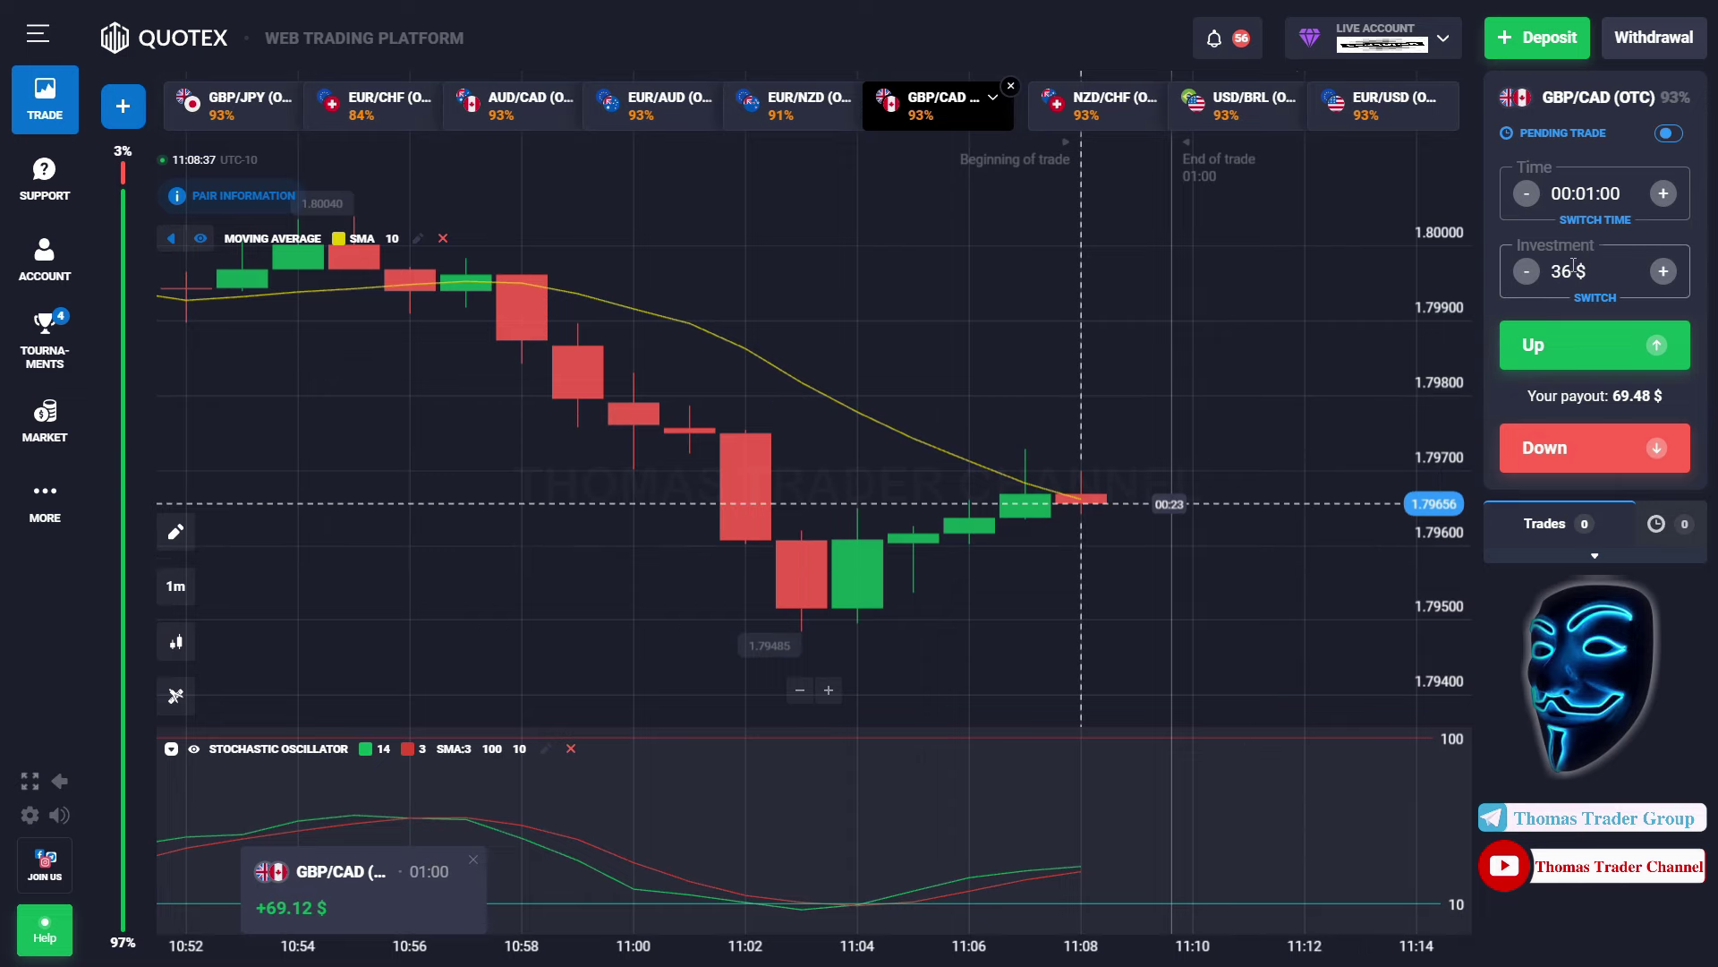
Replace the 36 $ stake with 69 $ and place a Down trade on GBP/CAD (OTC)
click(1573, 267)
key(BackSpace)
key(BackSpace)
text(69)
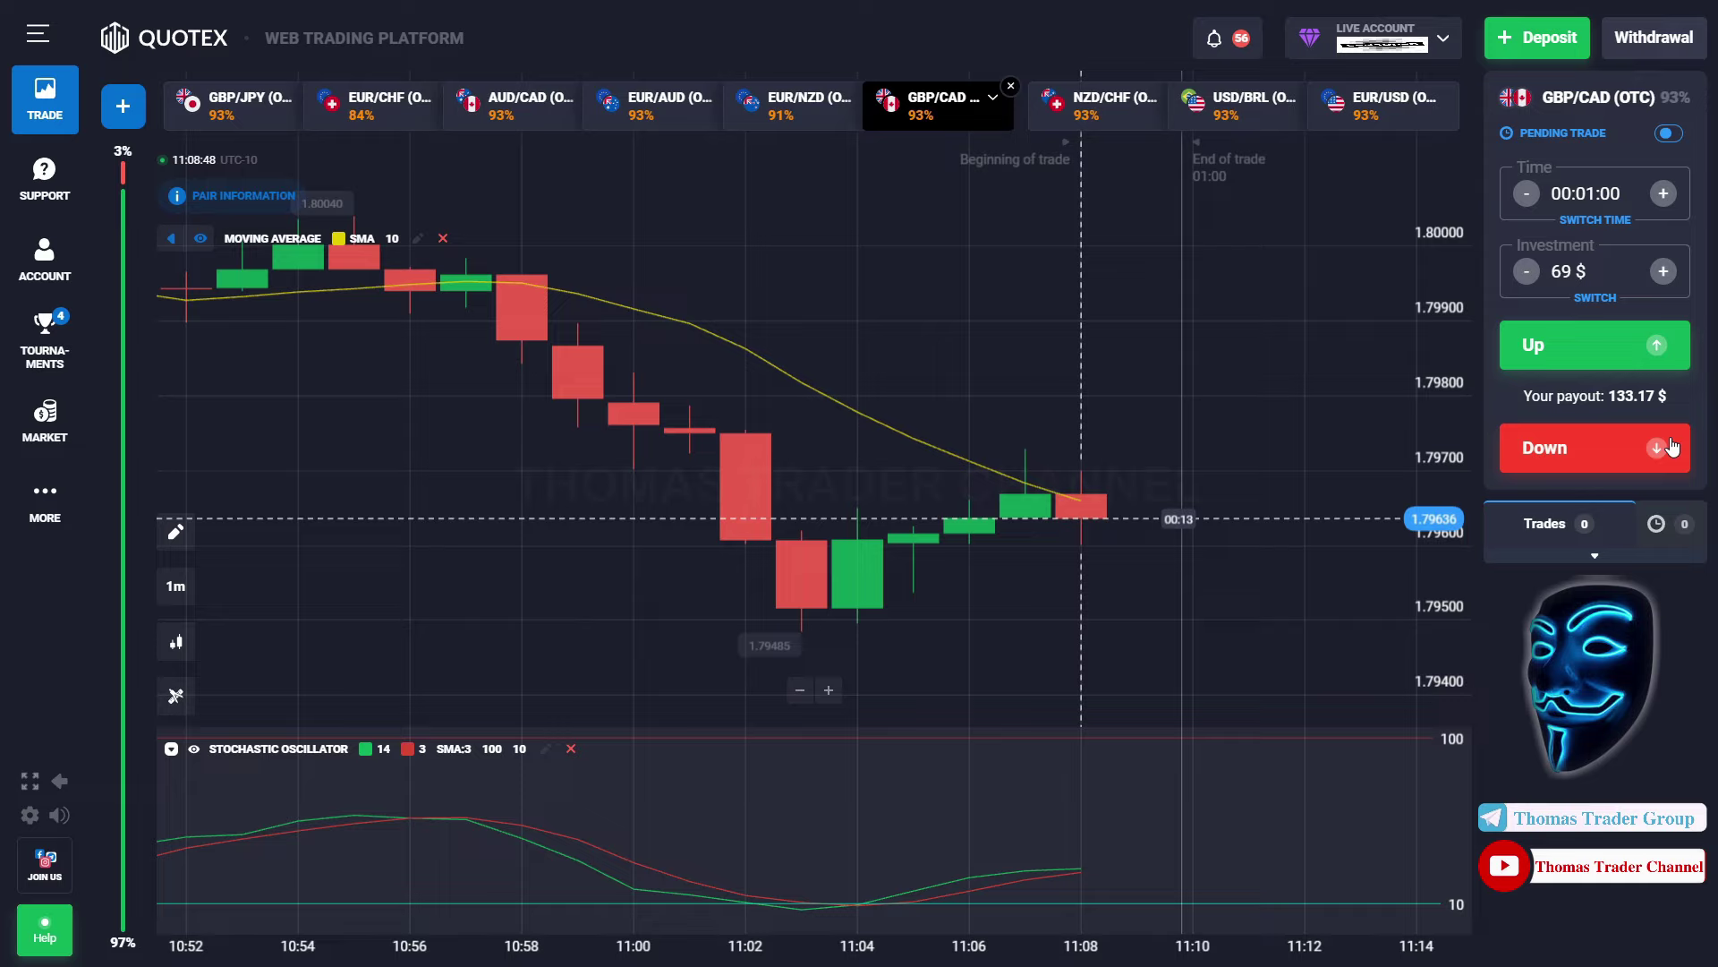
click(1671, 447)
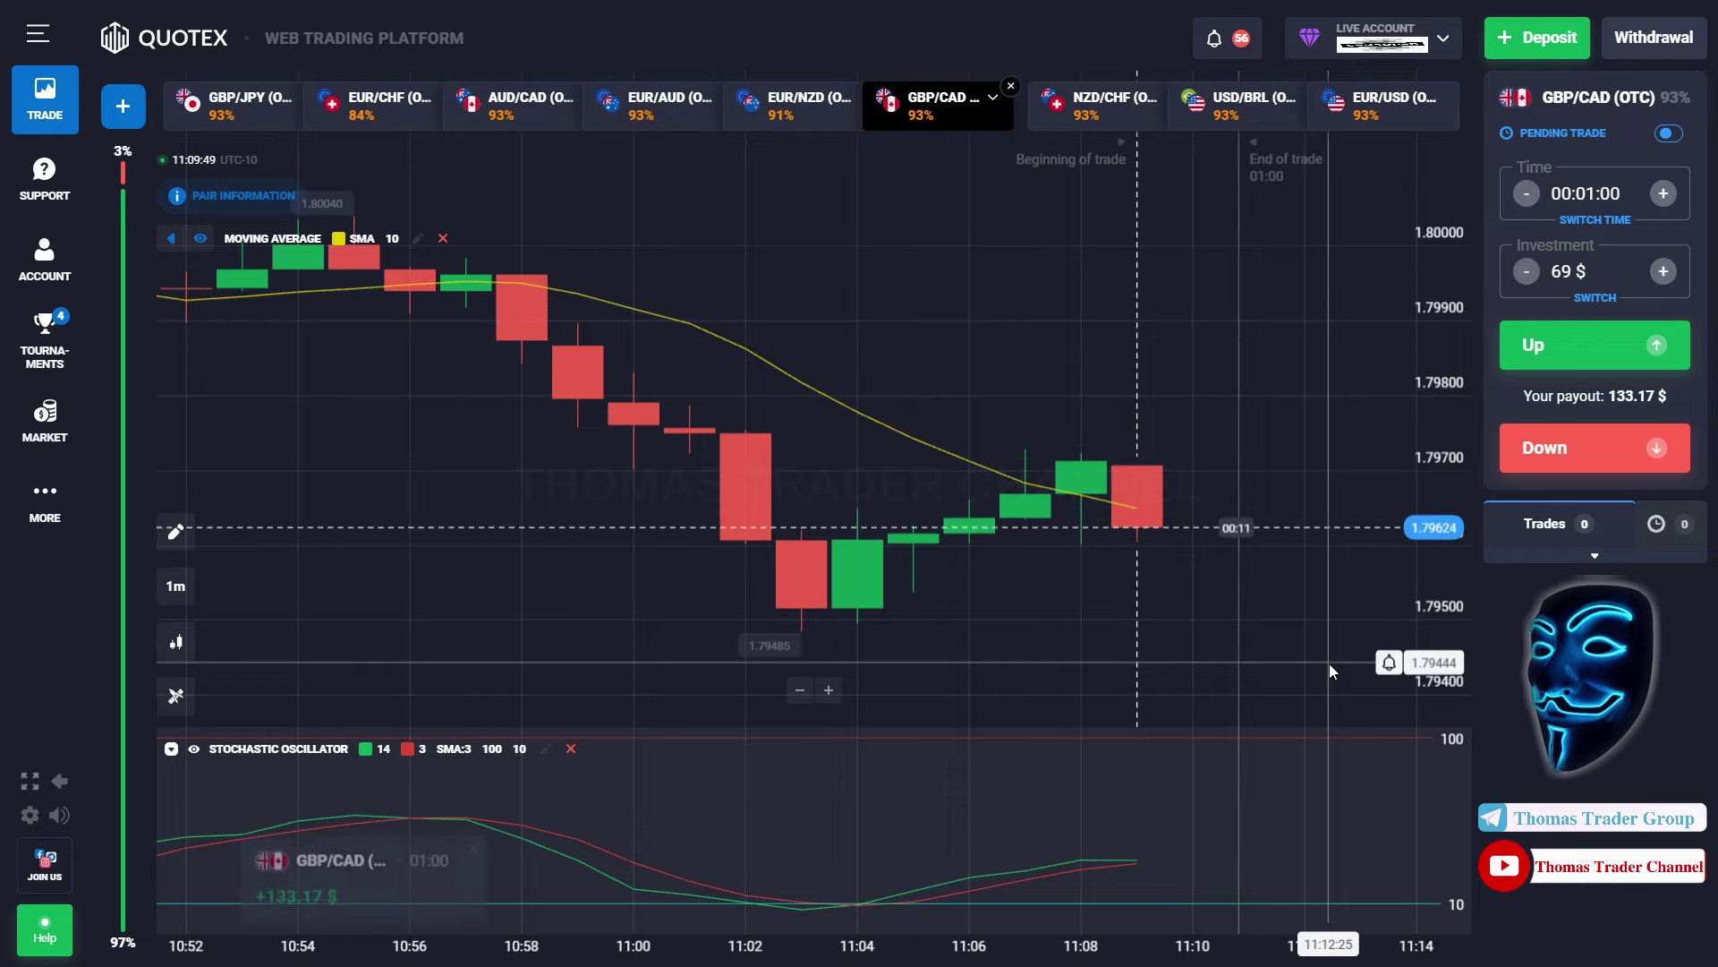
Set the investment to 133 $ and open a one-minute trade on EUR/CHF (OTC)
click(1577, 270)
key(BackSpace)
key(BackSpace)
text(133)
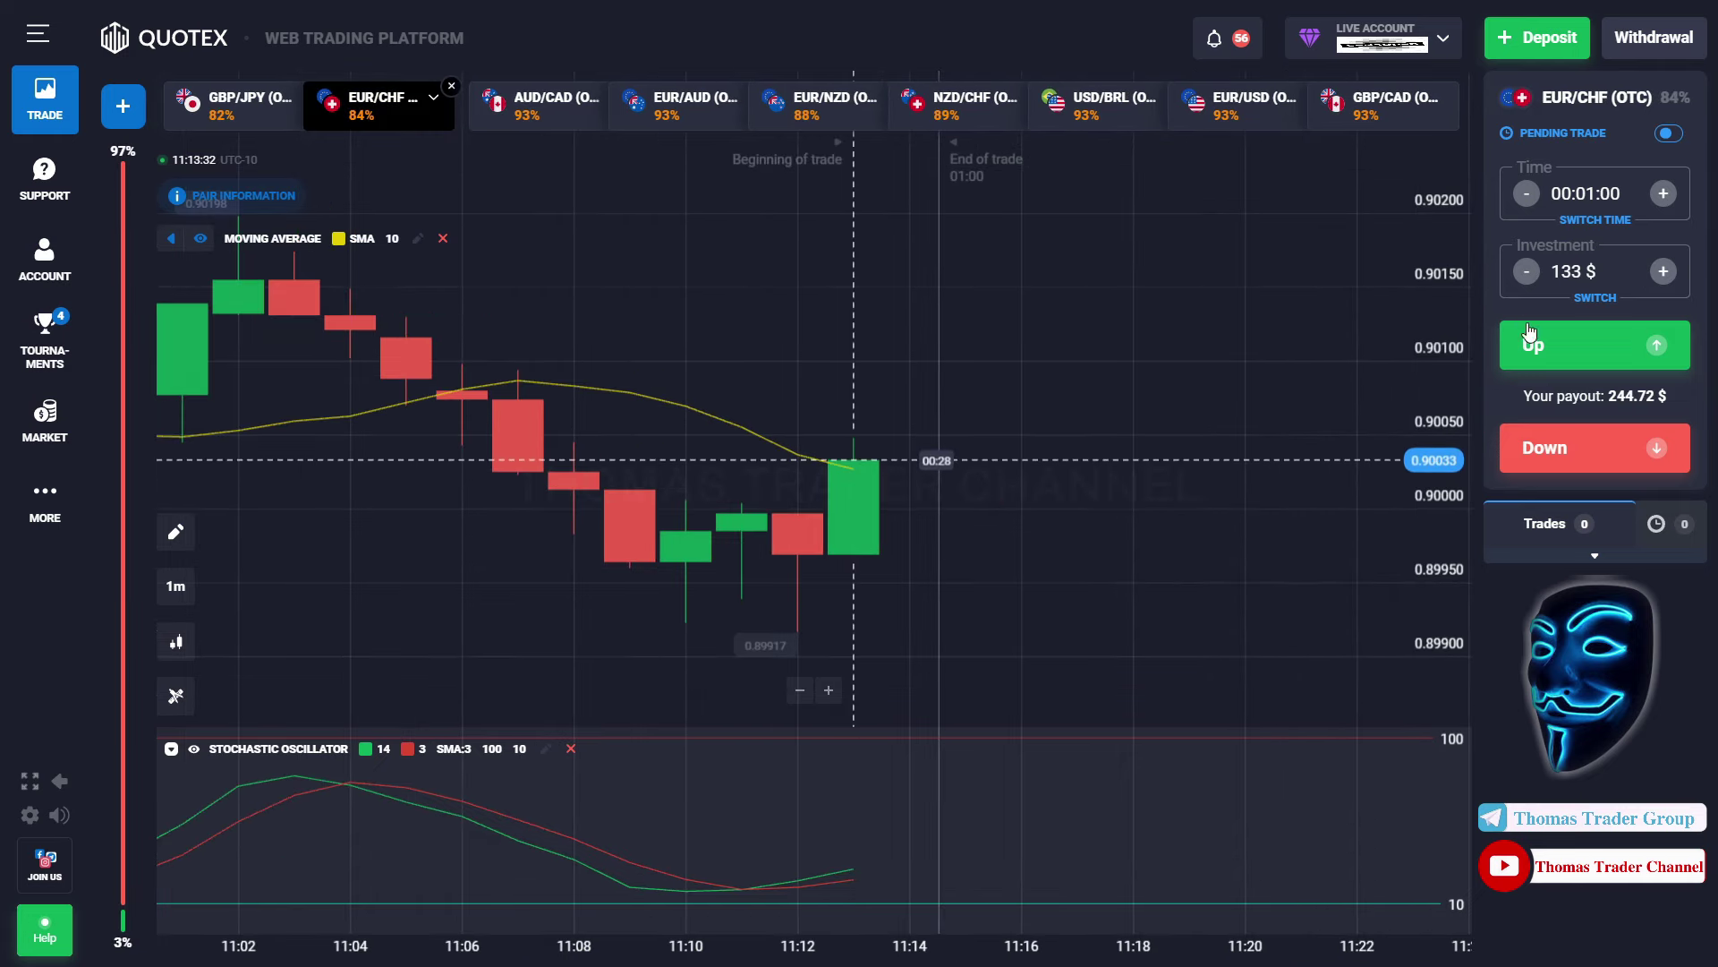
click(1634, 445)
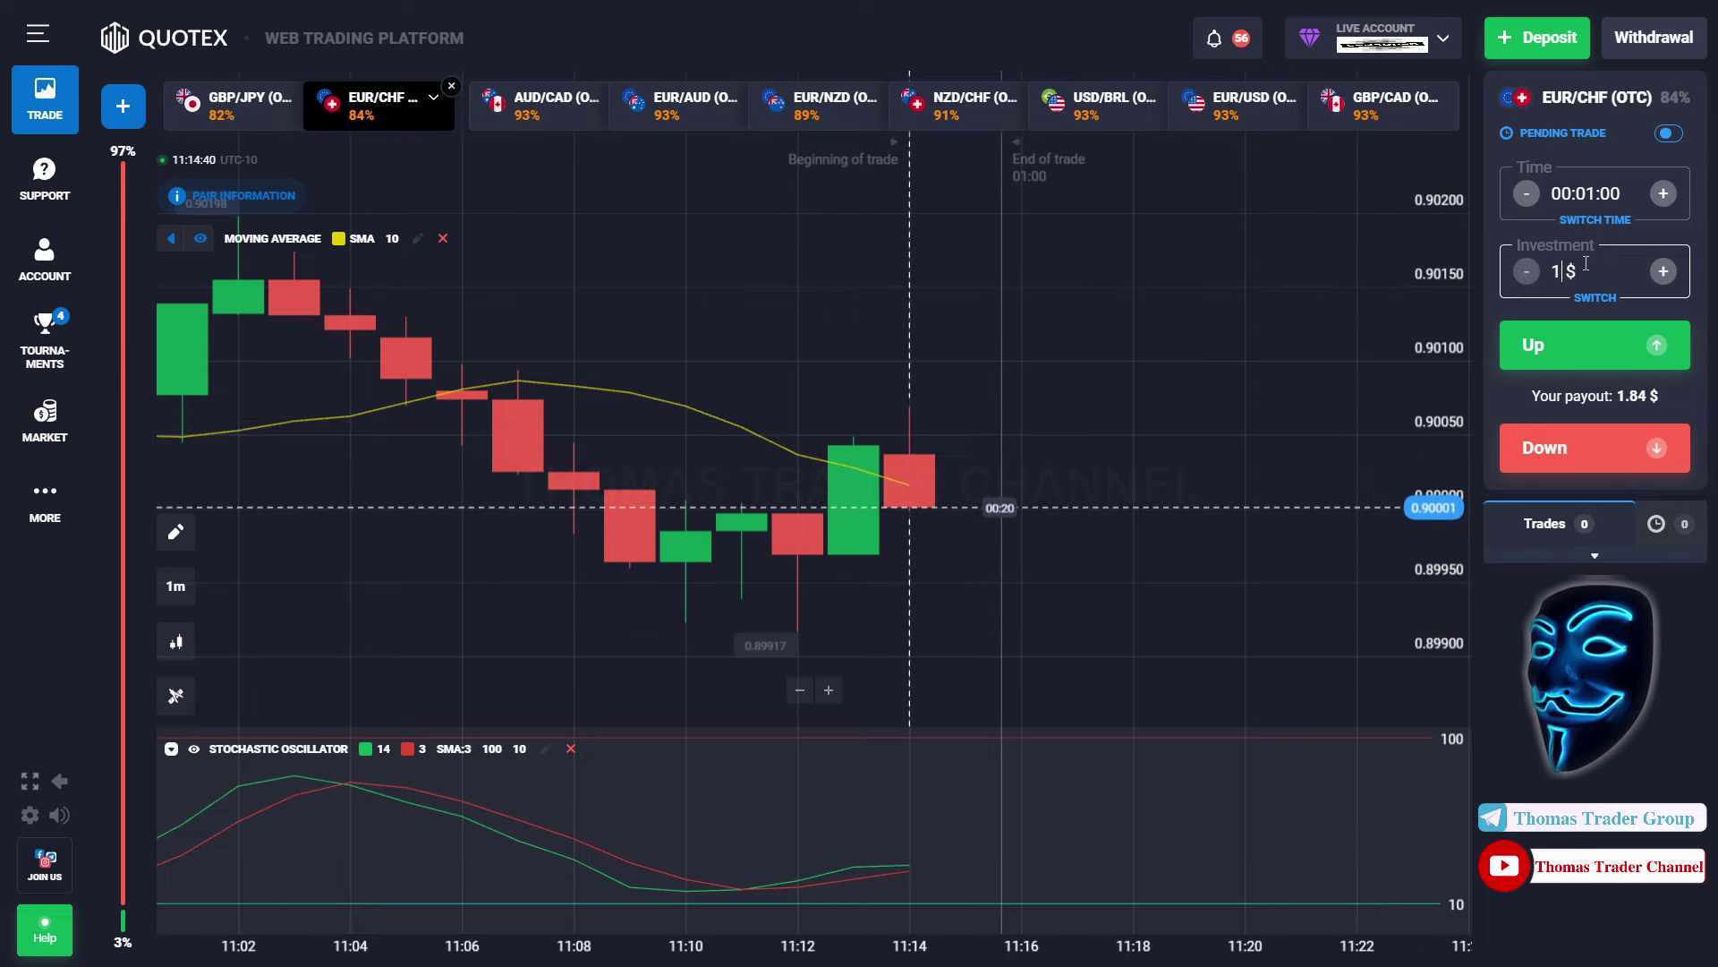
Place a 244 $ Up trade on EUR/USD (OTC), then clear the investment once it closes
text(244)
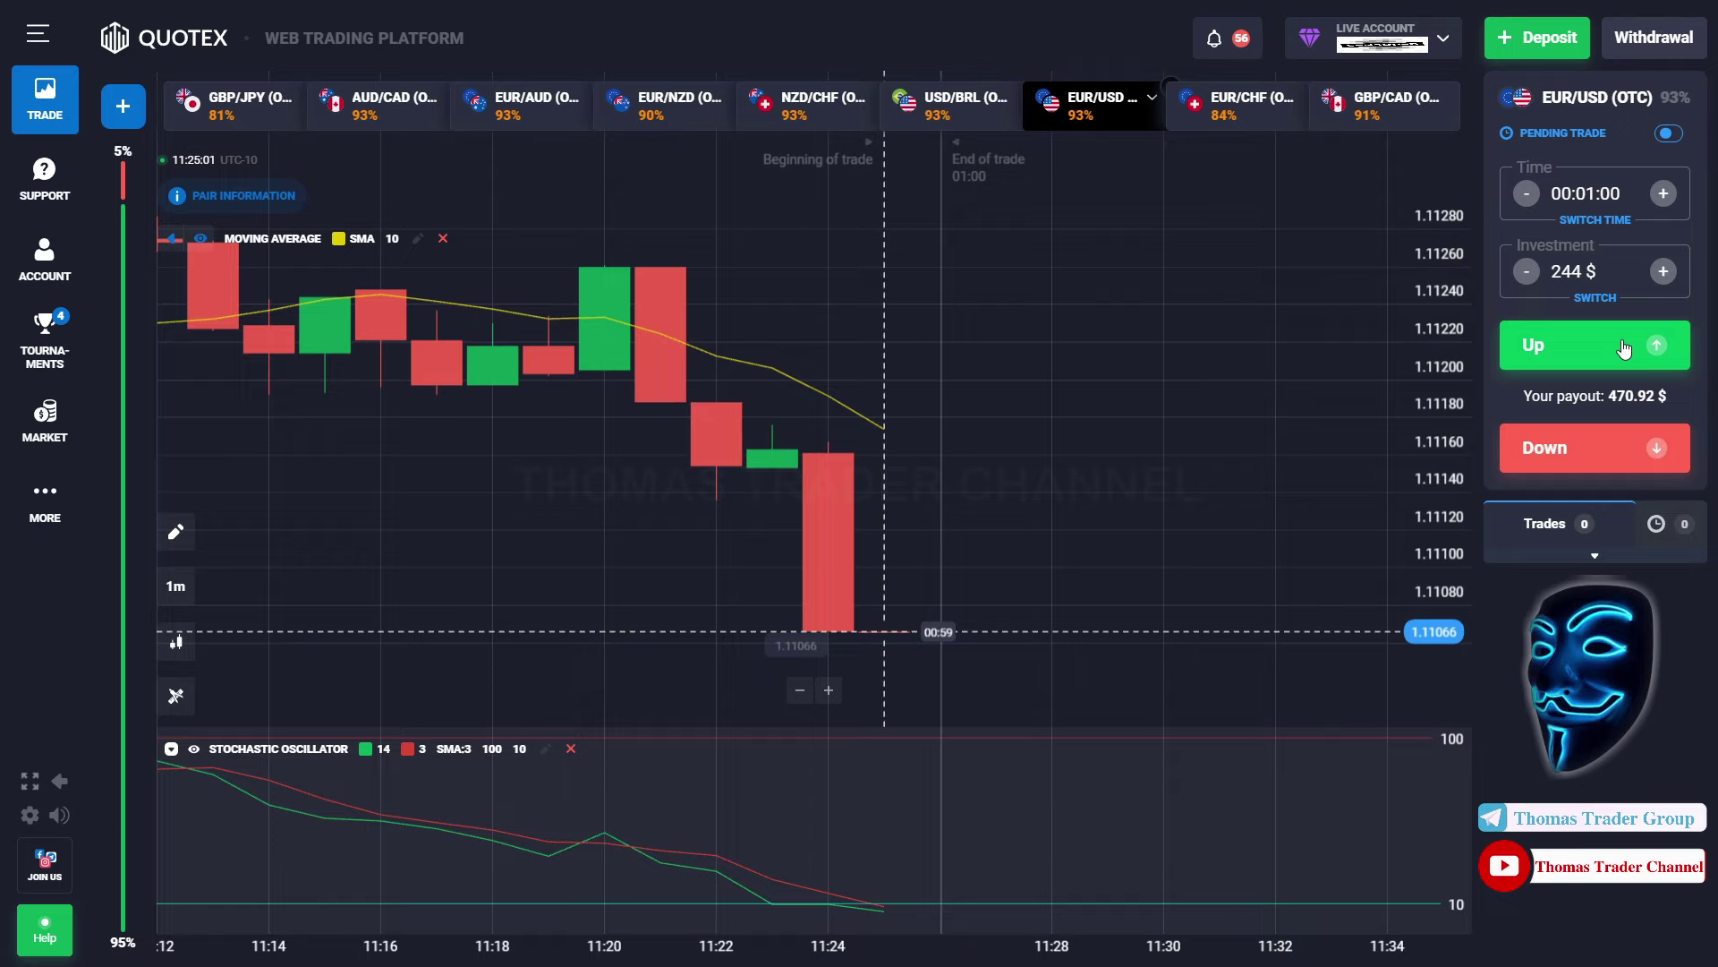
click(1625, 348)
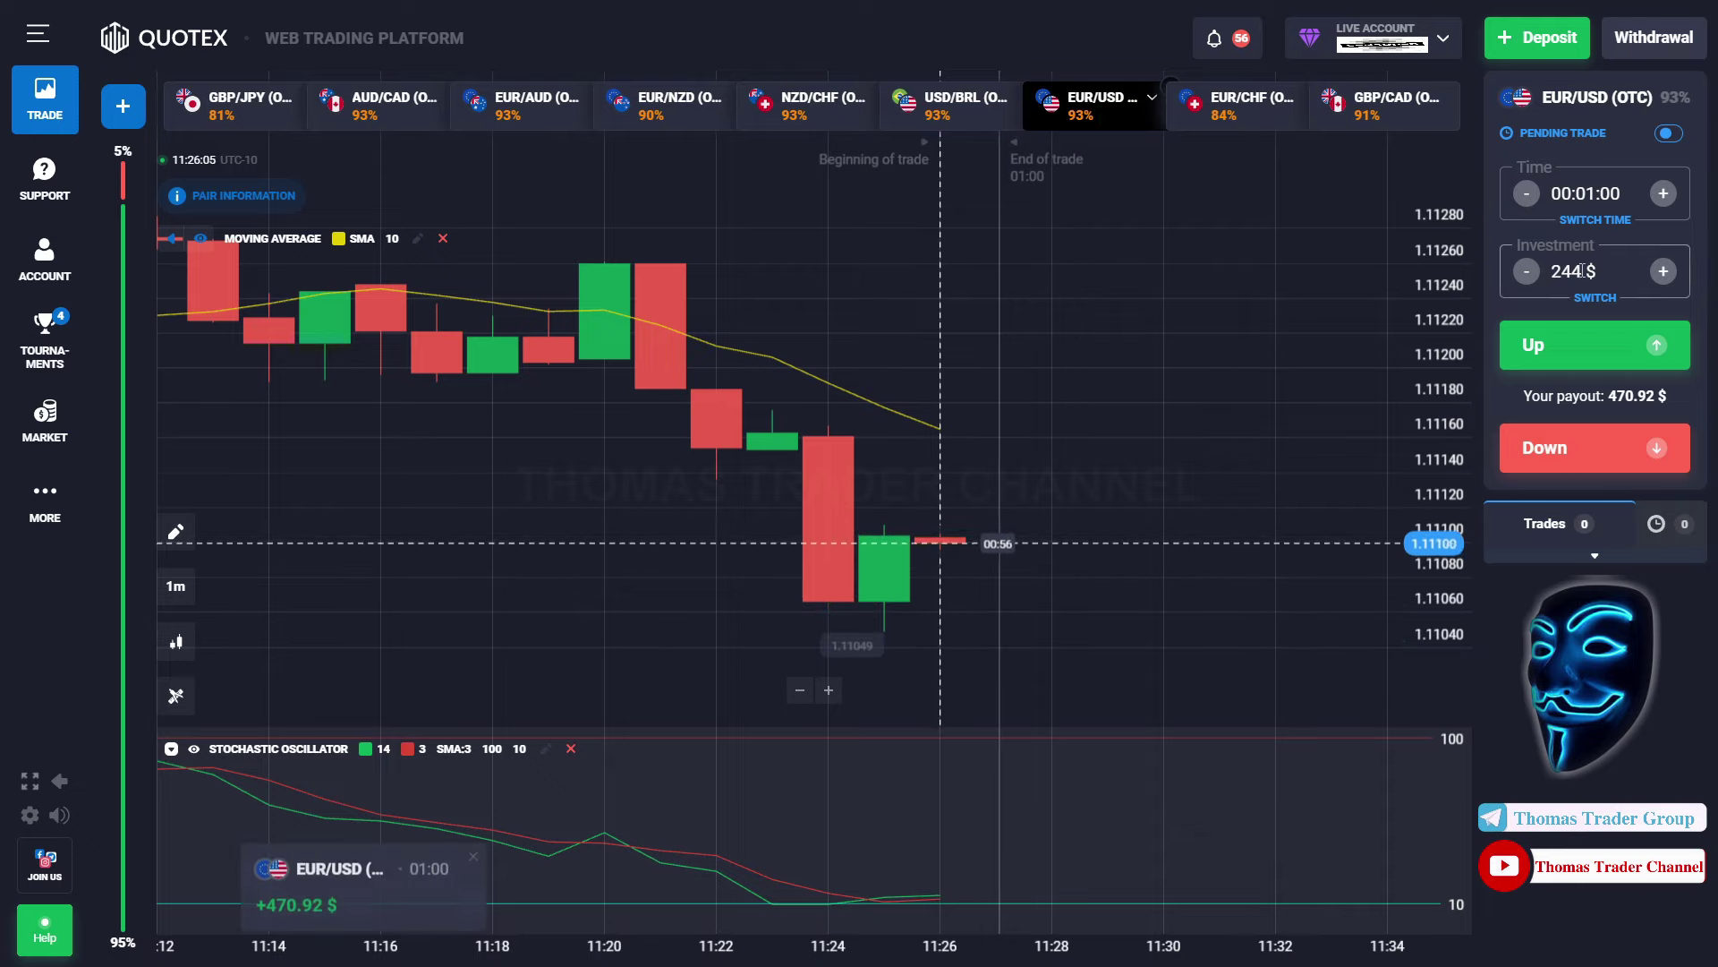
key(BackSpace)
key(BackSpace)
key(BackSpace)
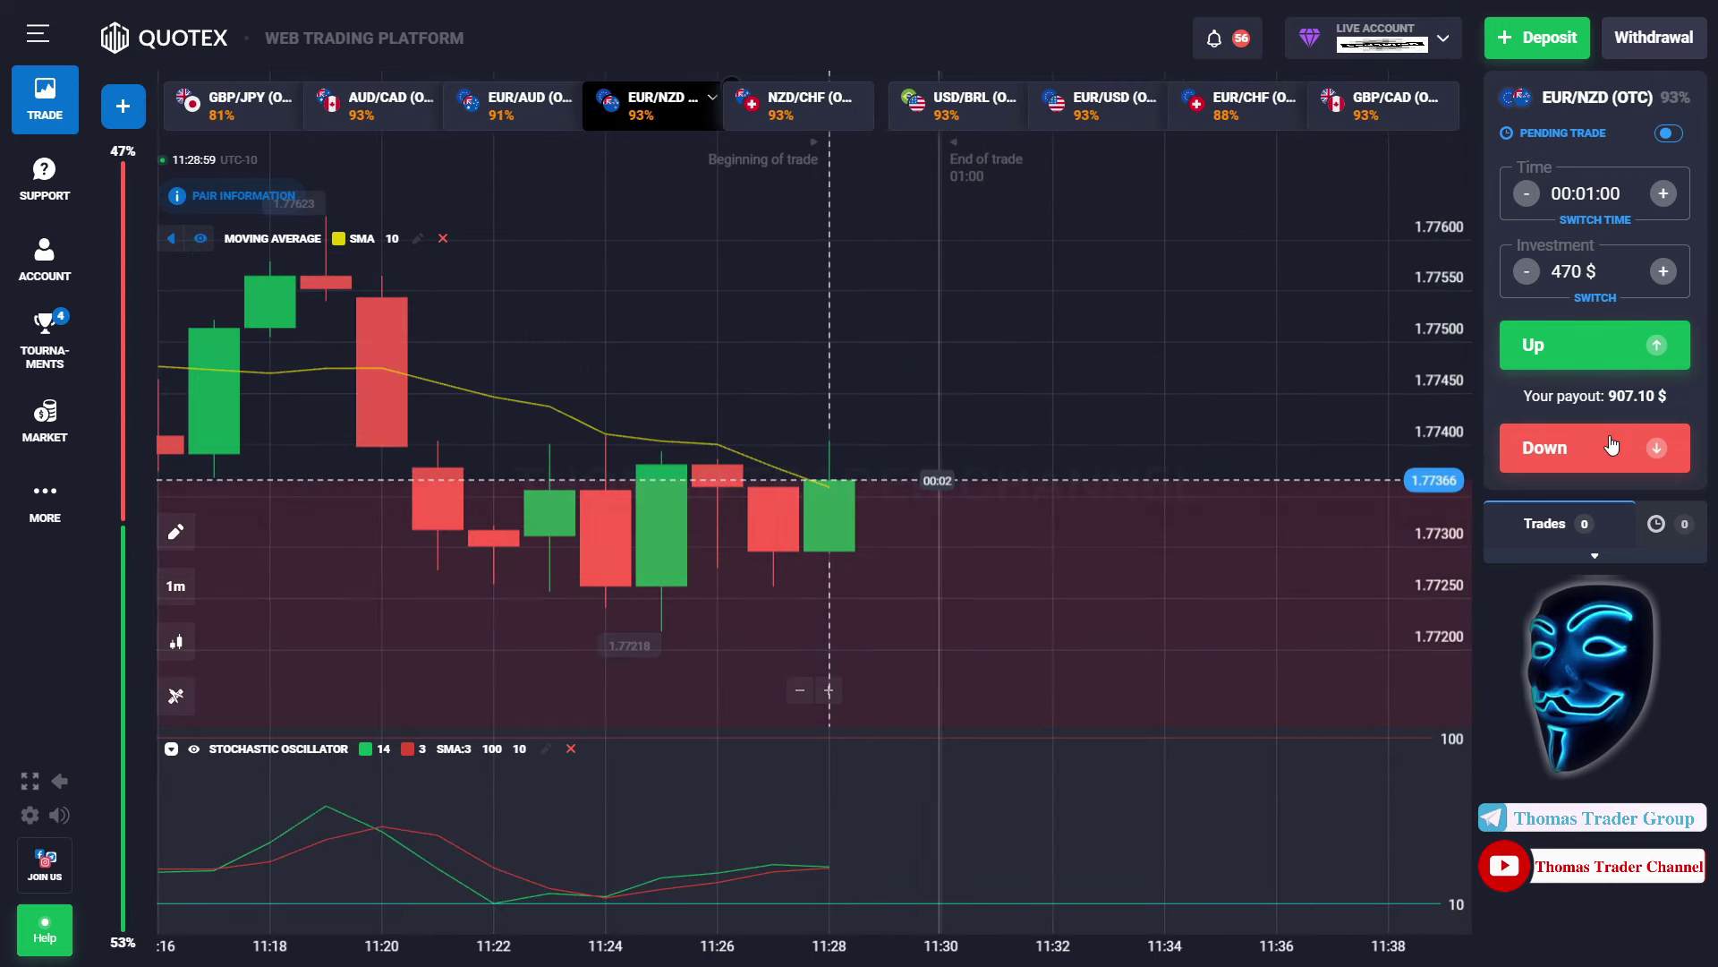
Place a 470 $ one-minute Down trade on EUR/NZD (OTC)
click(1612, 445)
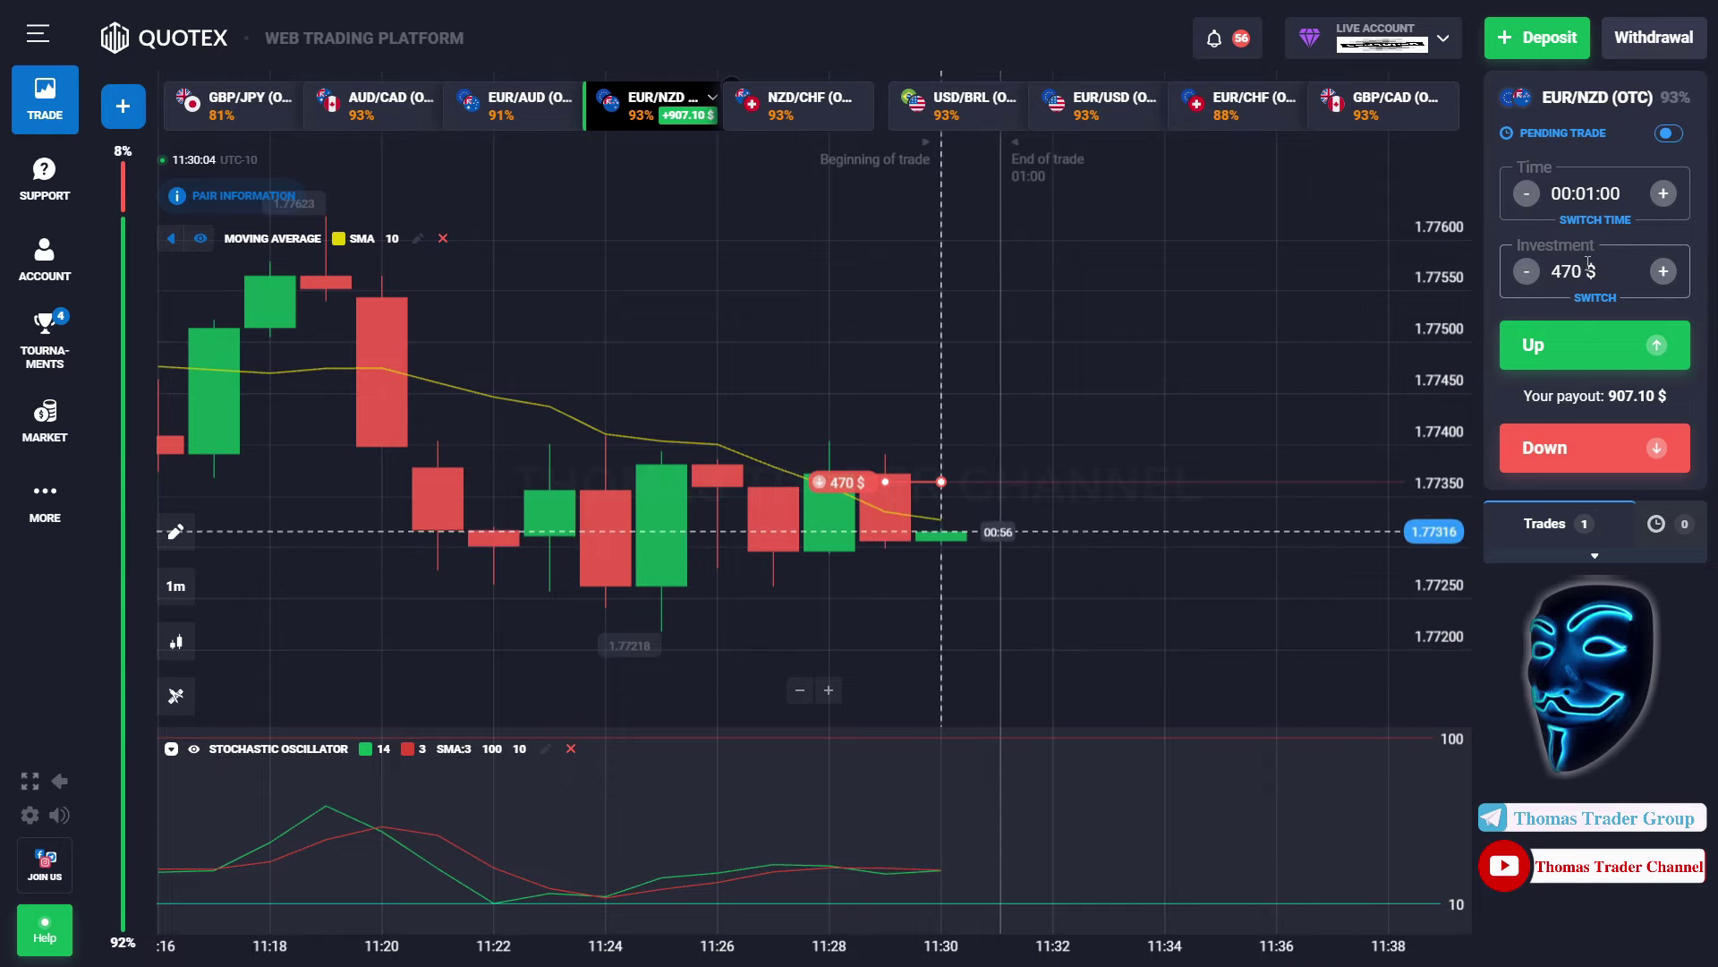
Enter a 907 $ stake and place a one-minute Down trade on EUR/NZD (OTC)
click(1589, 266)
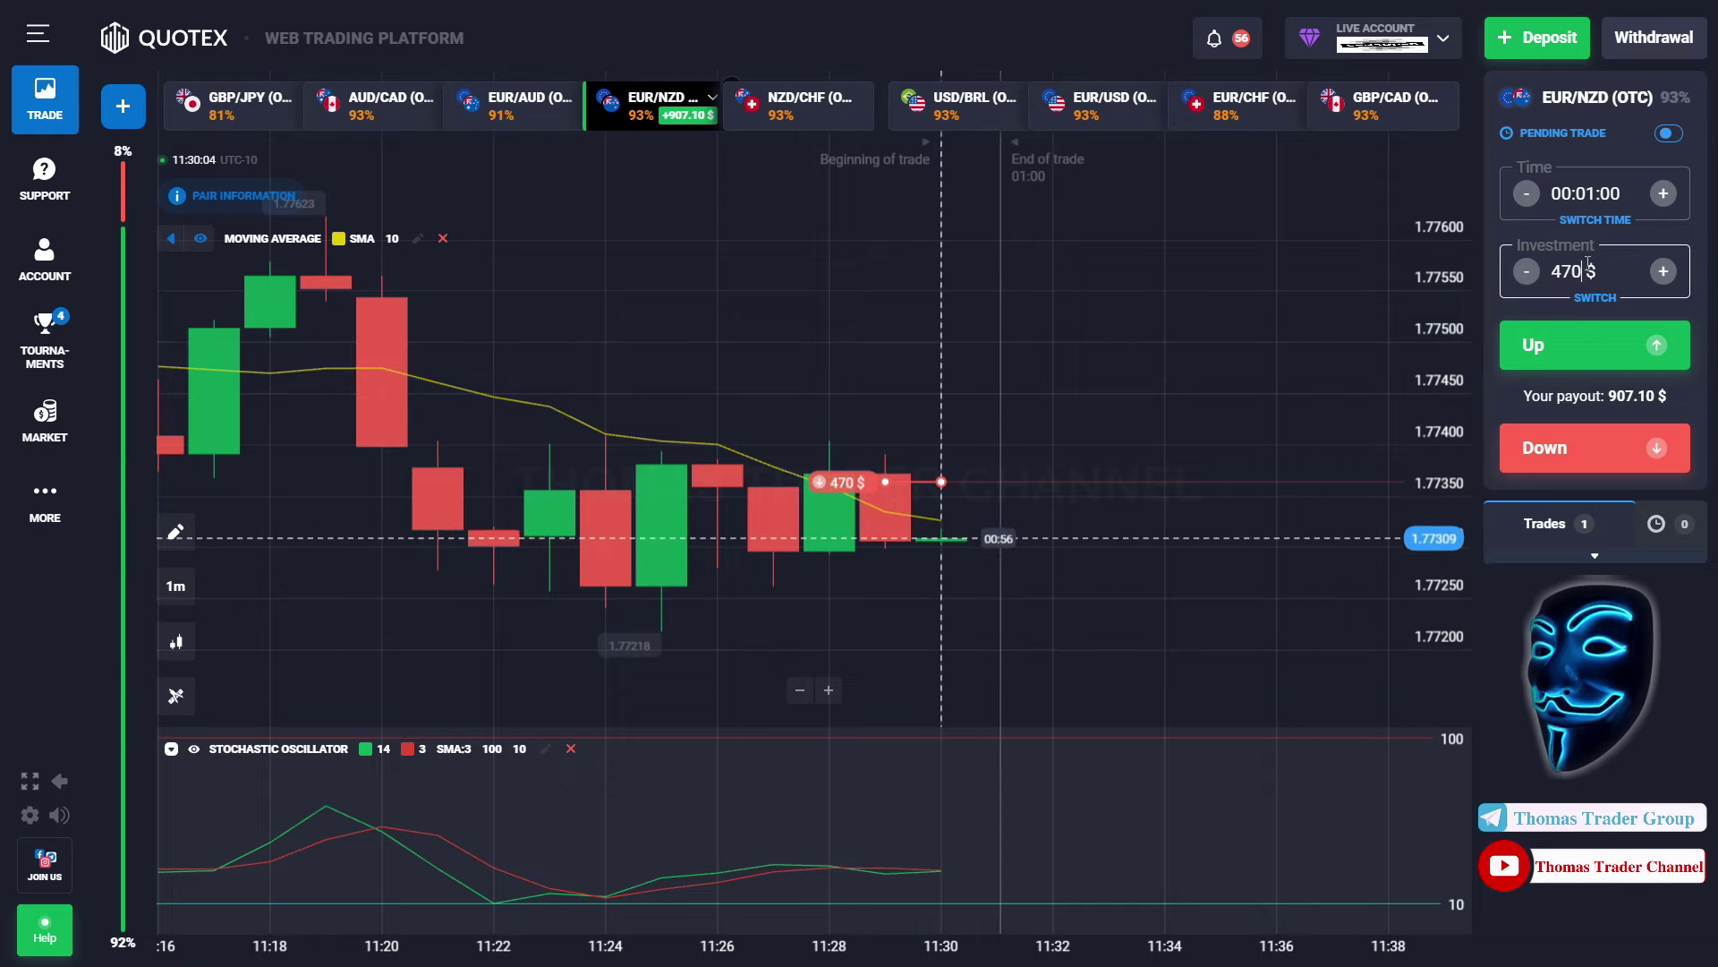
text(907)
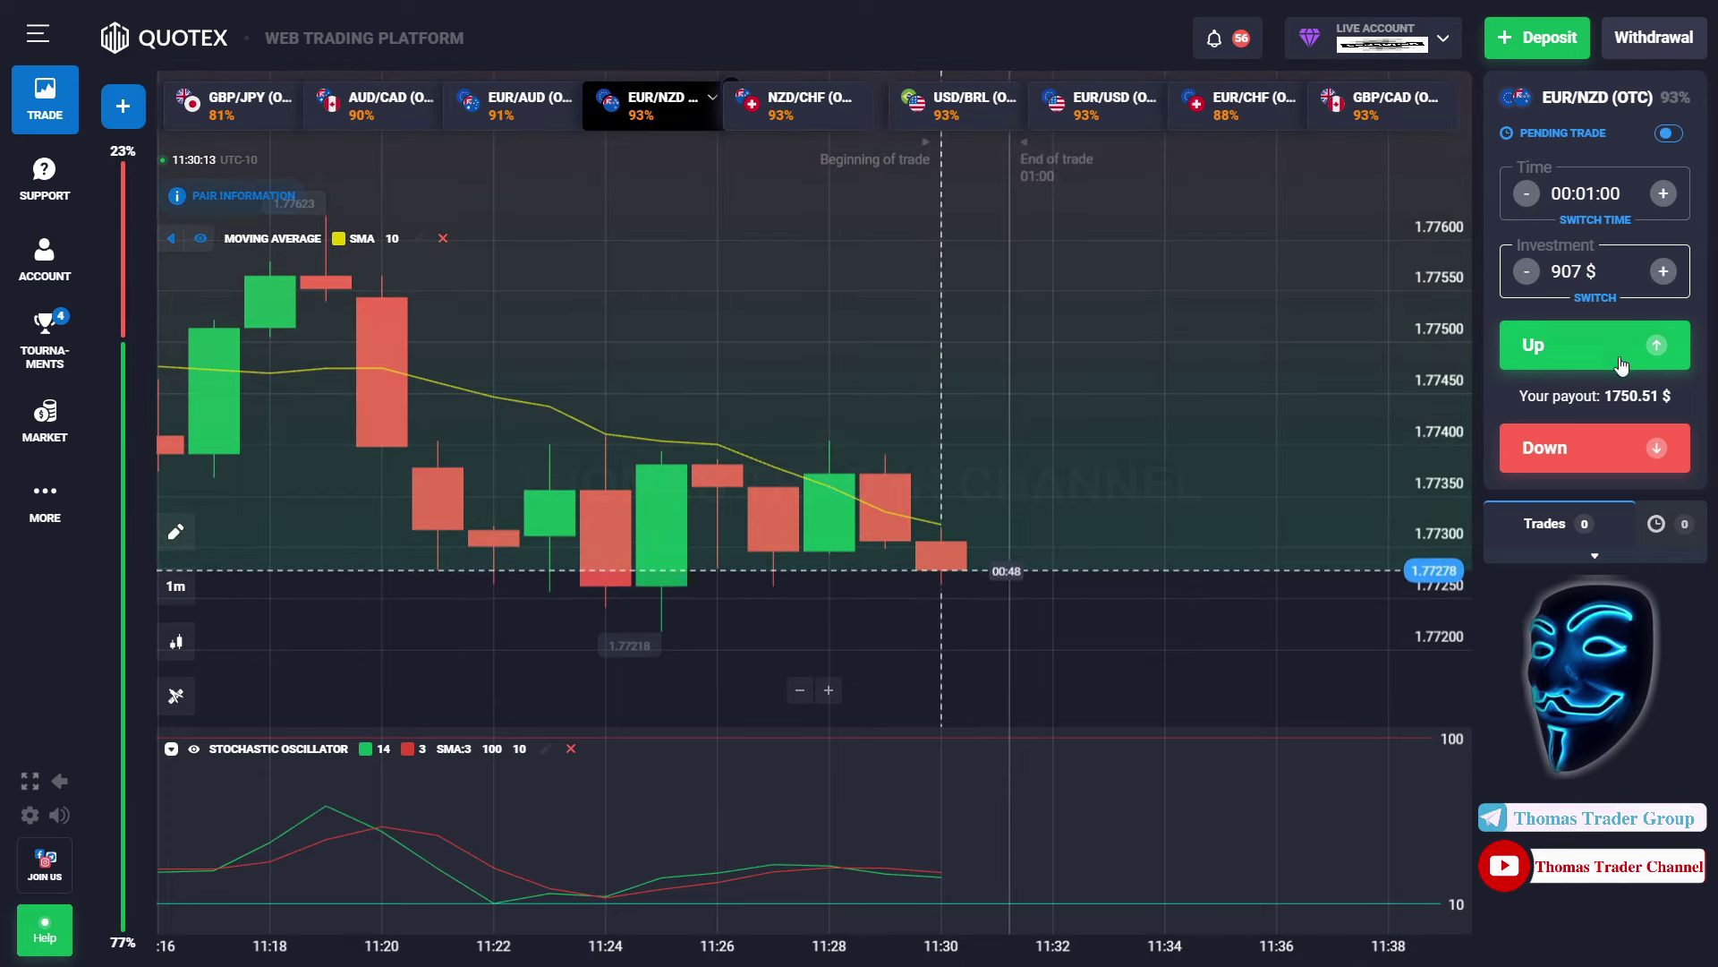
click(1682, 443)
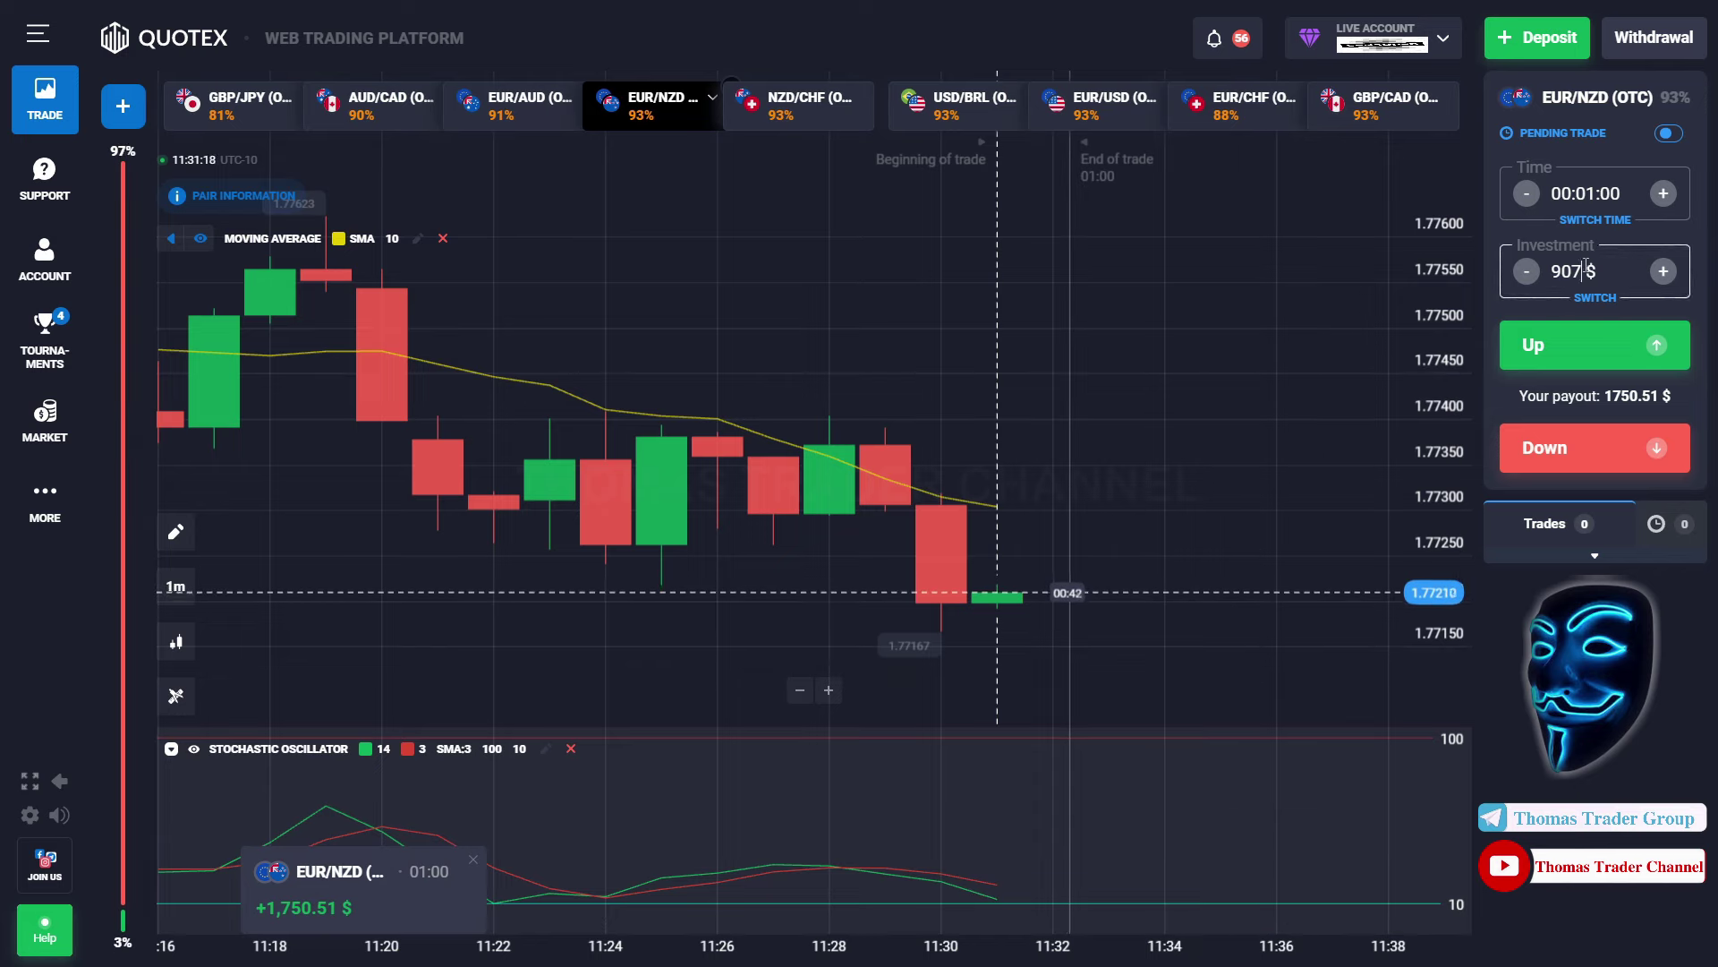
Replace the stake with 1750 $ and open a Down trade on EUR/NZD (OTC)
key(BackSpace)
key(BackSpace)
key(BackSpace)
text(1750)
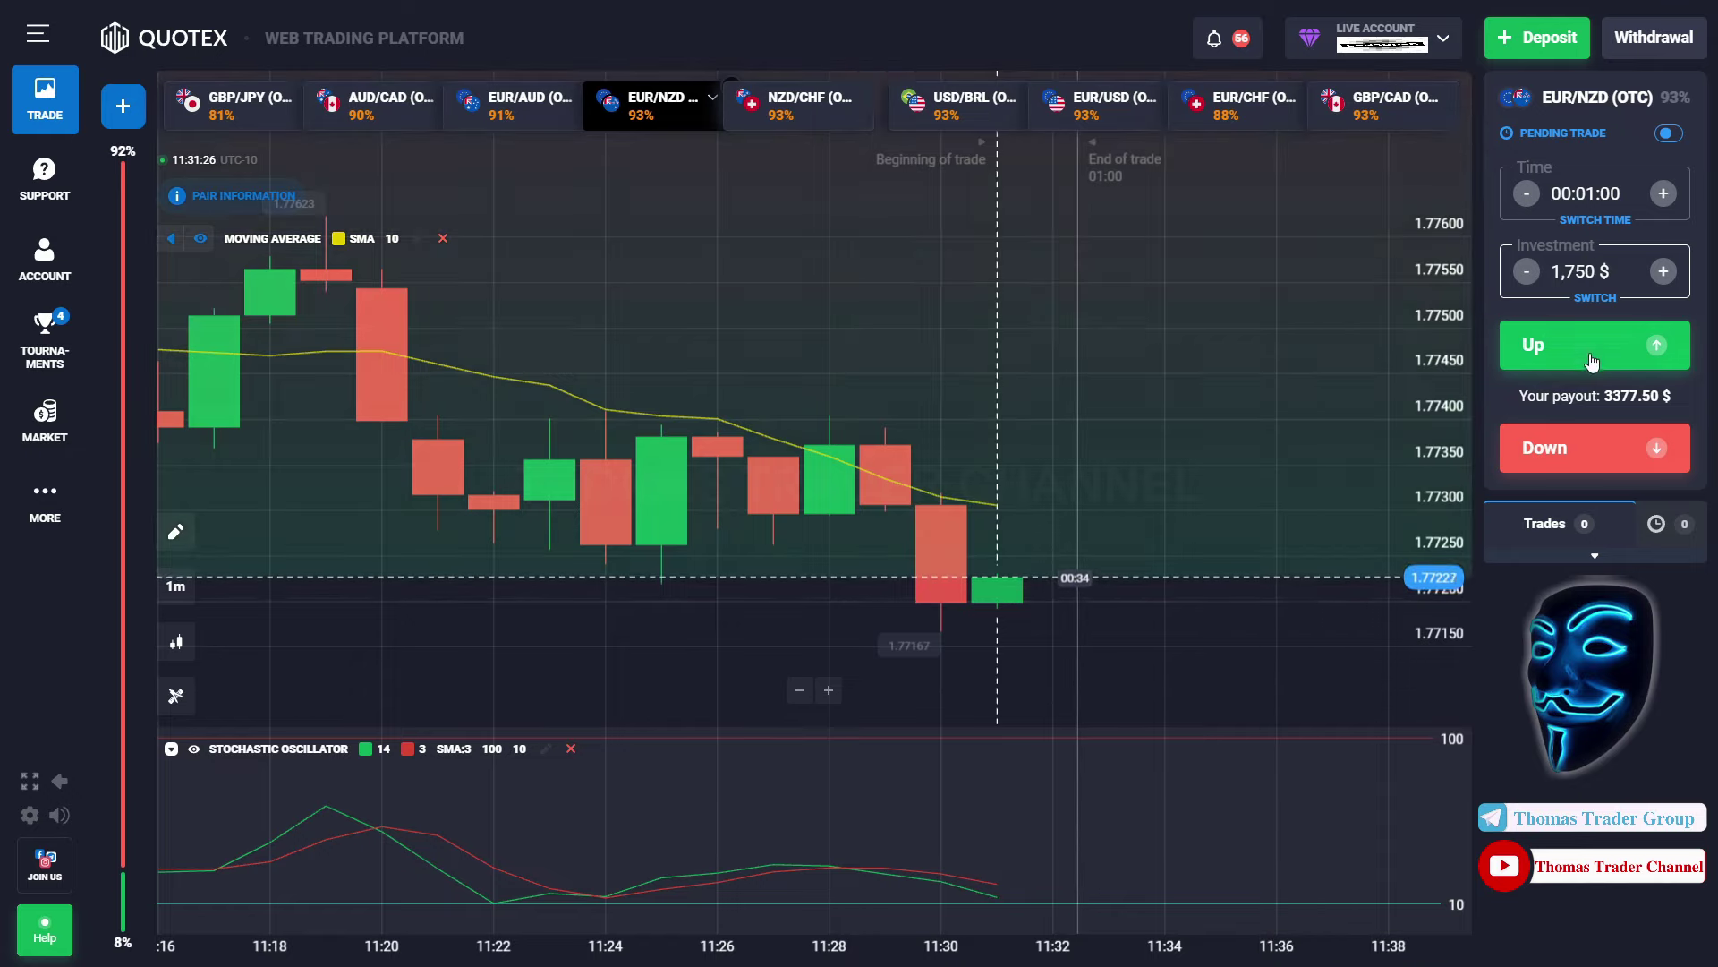
click(1660, 444)
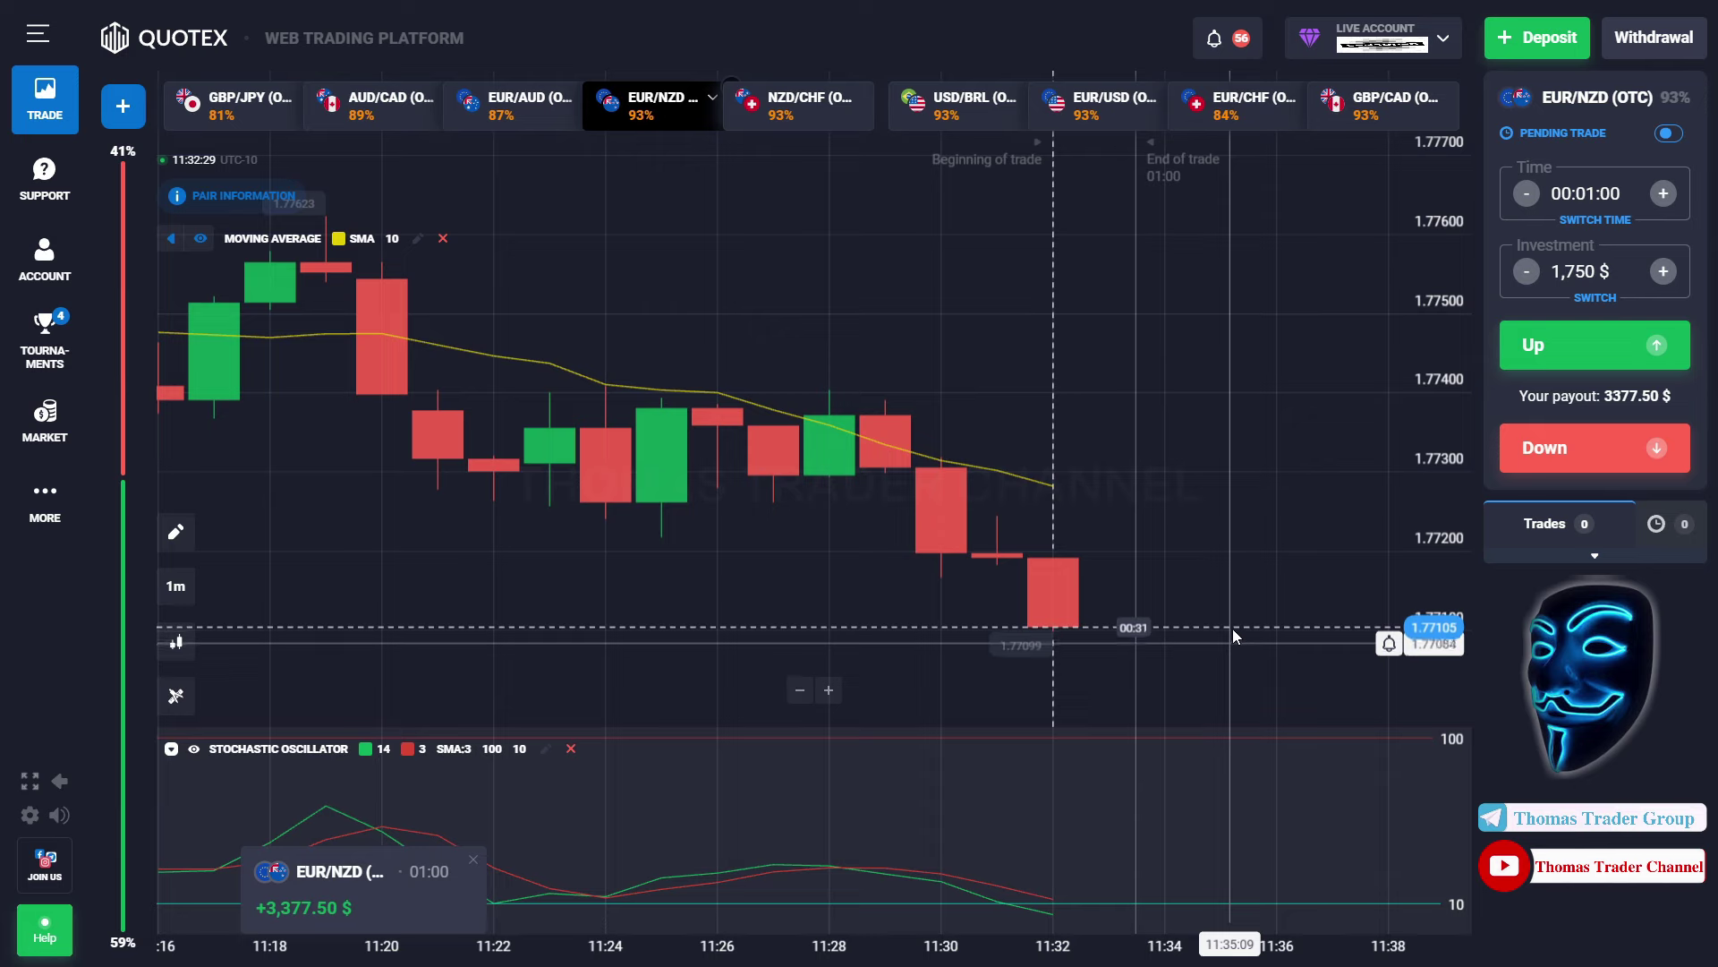
Set the stake to 844 $ after 3377 exceeds the 3000 $ limit, then open four Up trades
click(1598, 274)
key(BackSpace)
key(BackSpace)
key(BackSpace)
key(BackSpace)
text(3377)
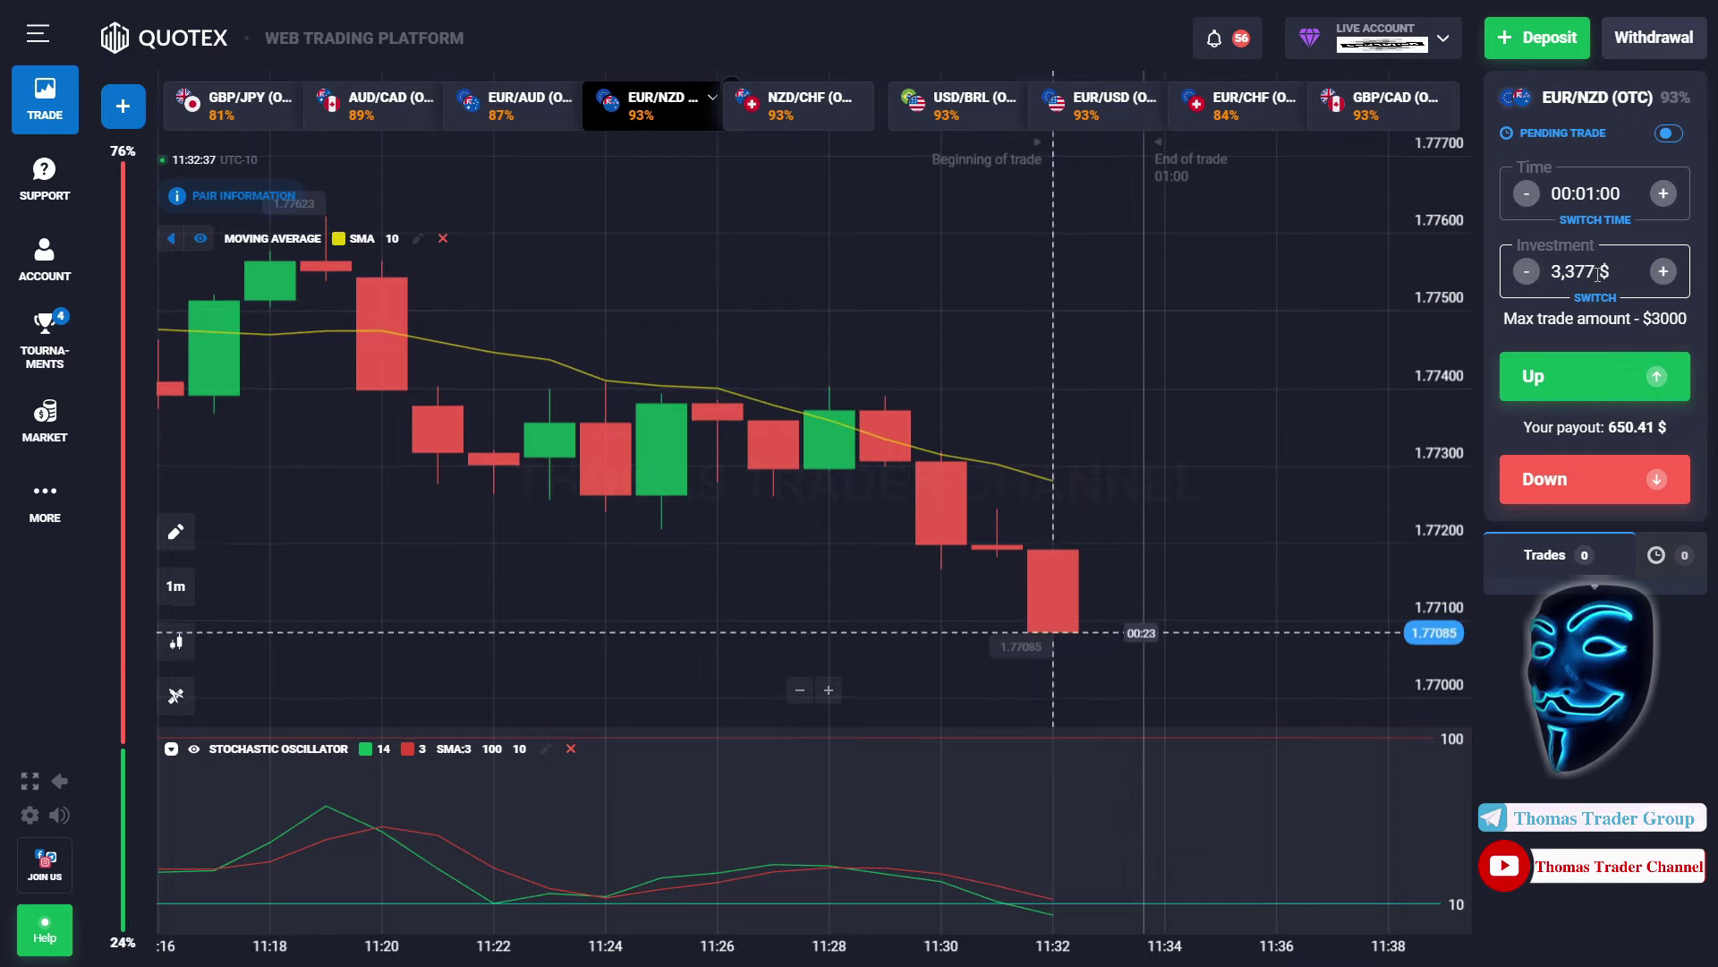
key(BackSpace)
key(BackSpace)
key(BackSpace)
key(BackSpace)
text(844)
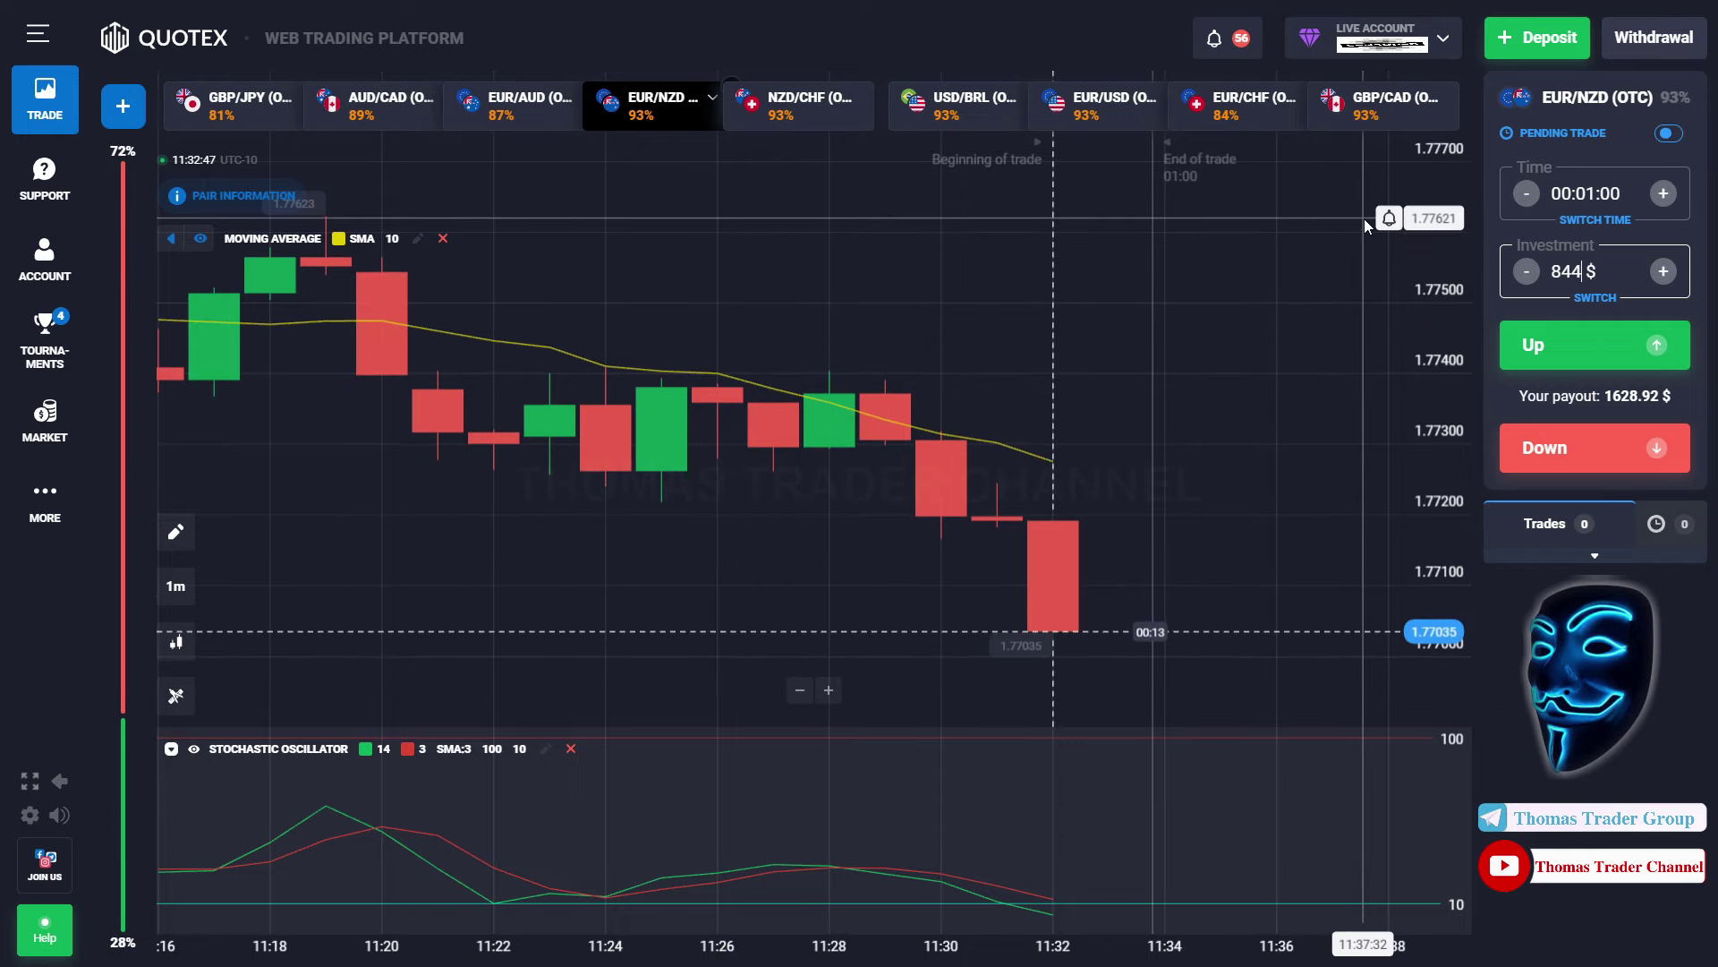
double_click(1609, 342)
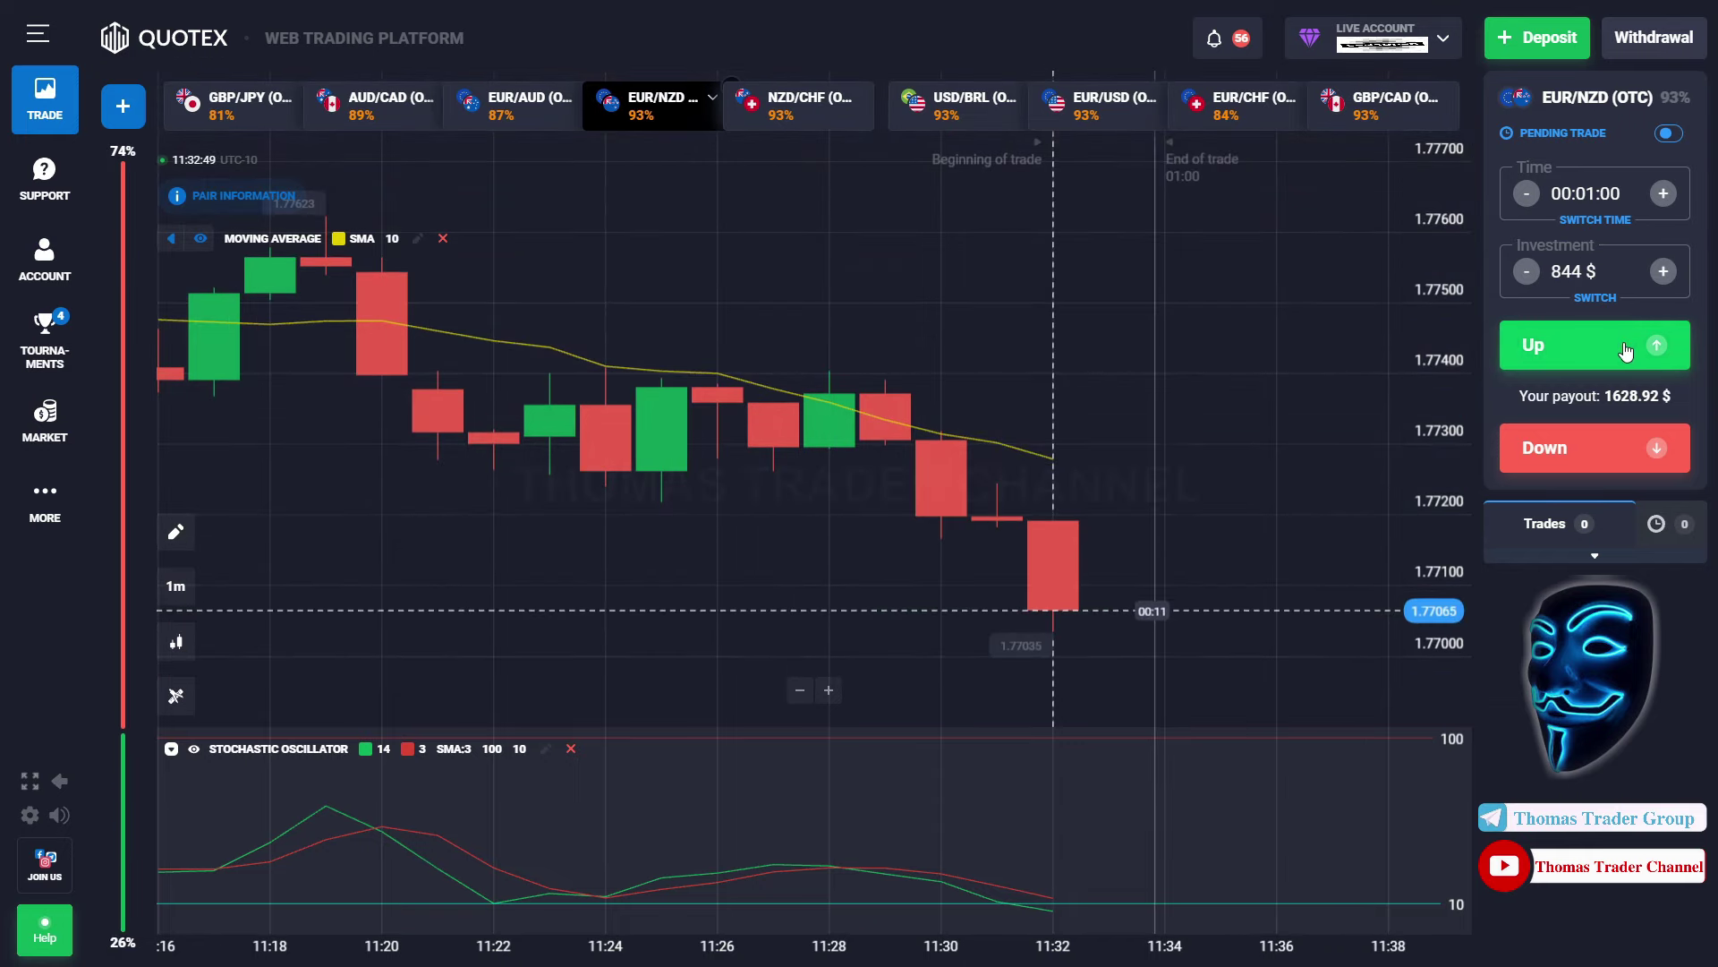
double_click(1627, 349)
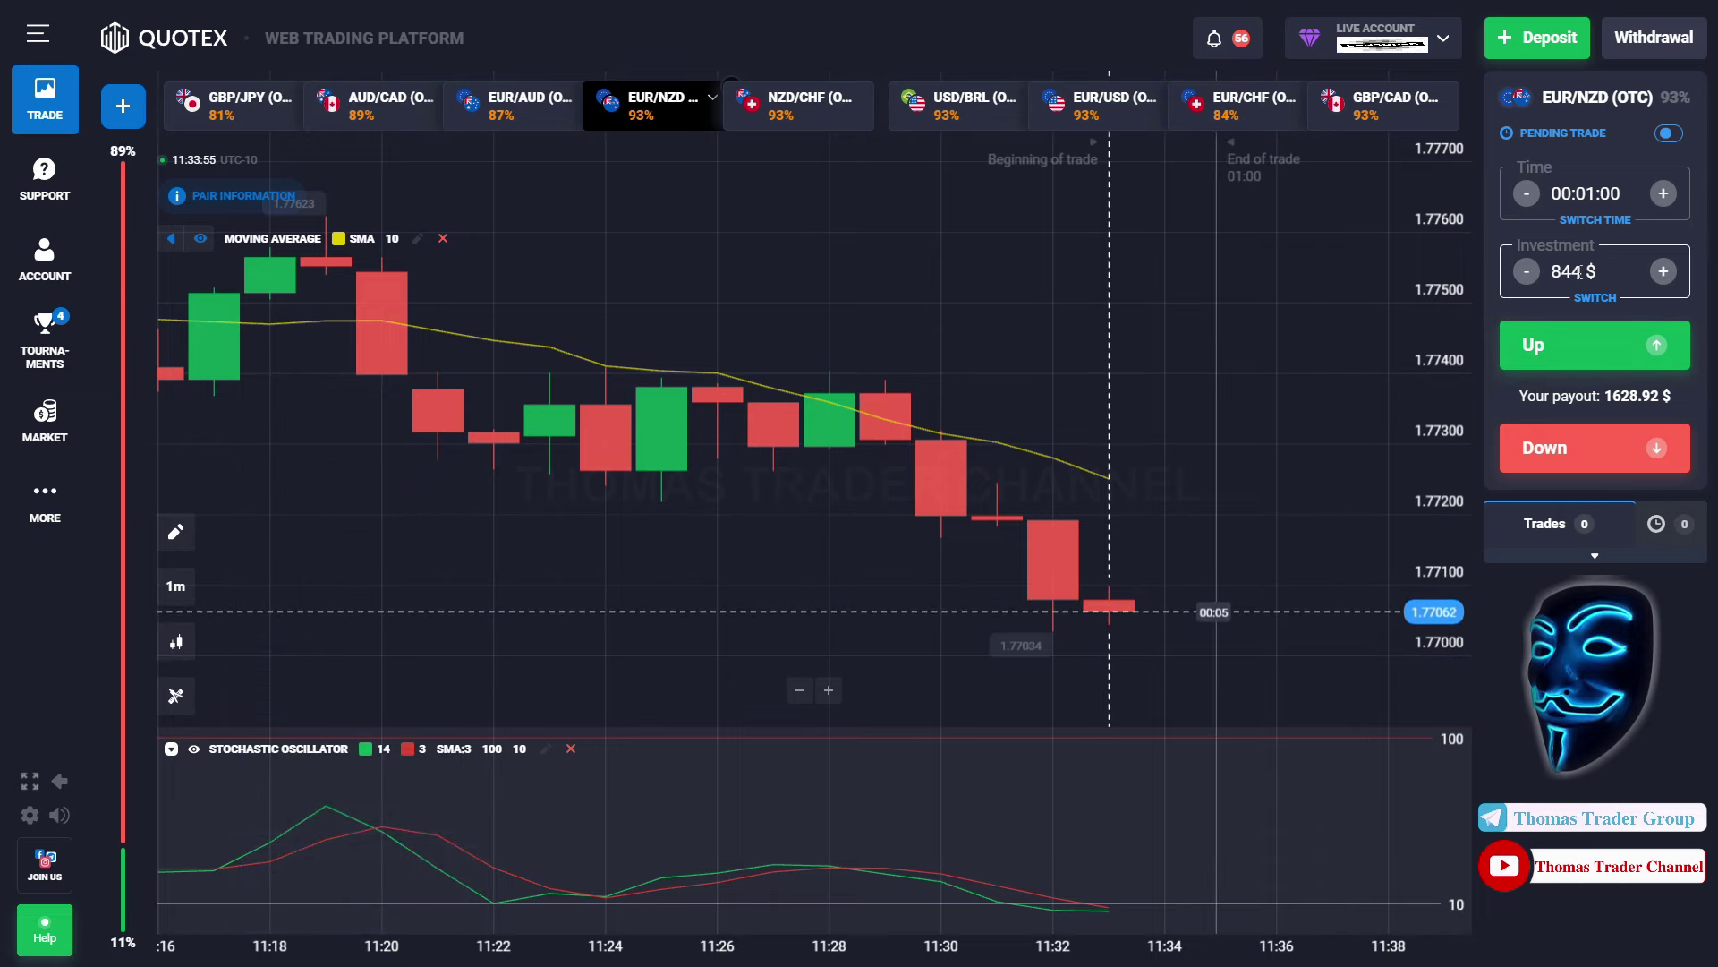
Change the investment amount from 844 $ to 930 $
click(1579, 271)
key(BackSpace)
key(BackSpace)
key(BackSpace)
text(930)
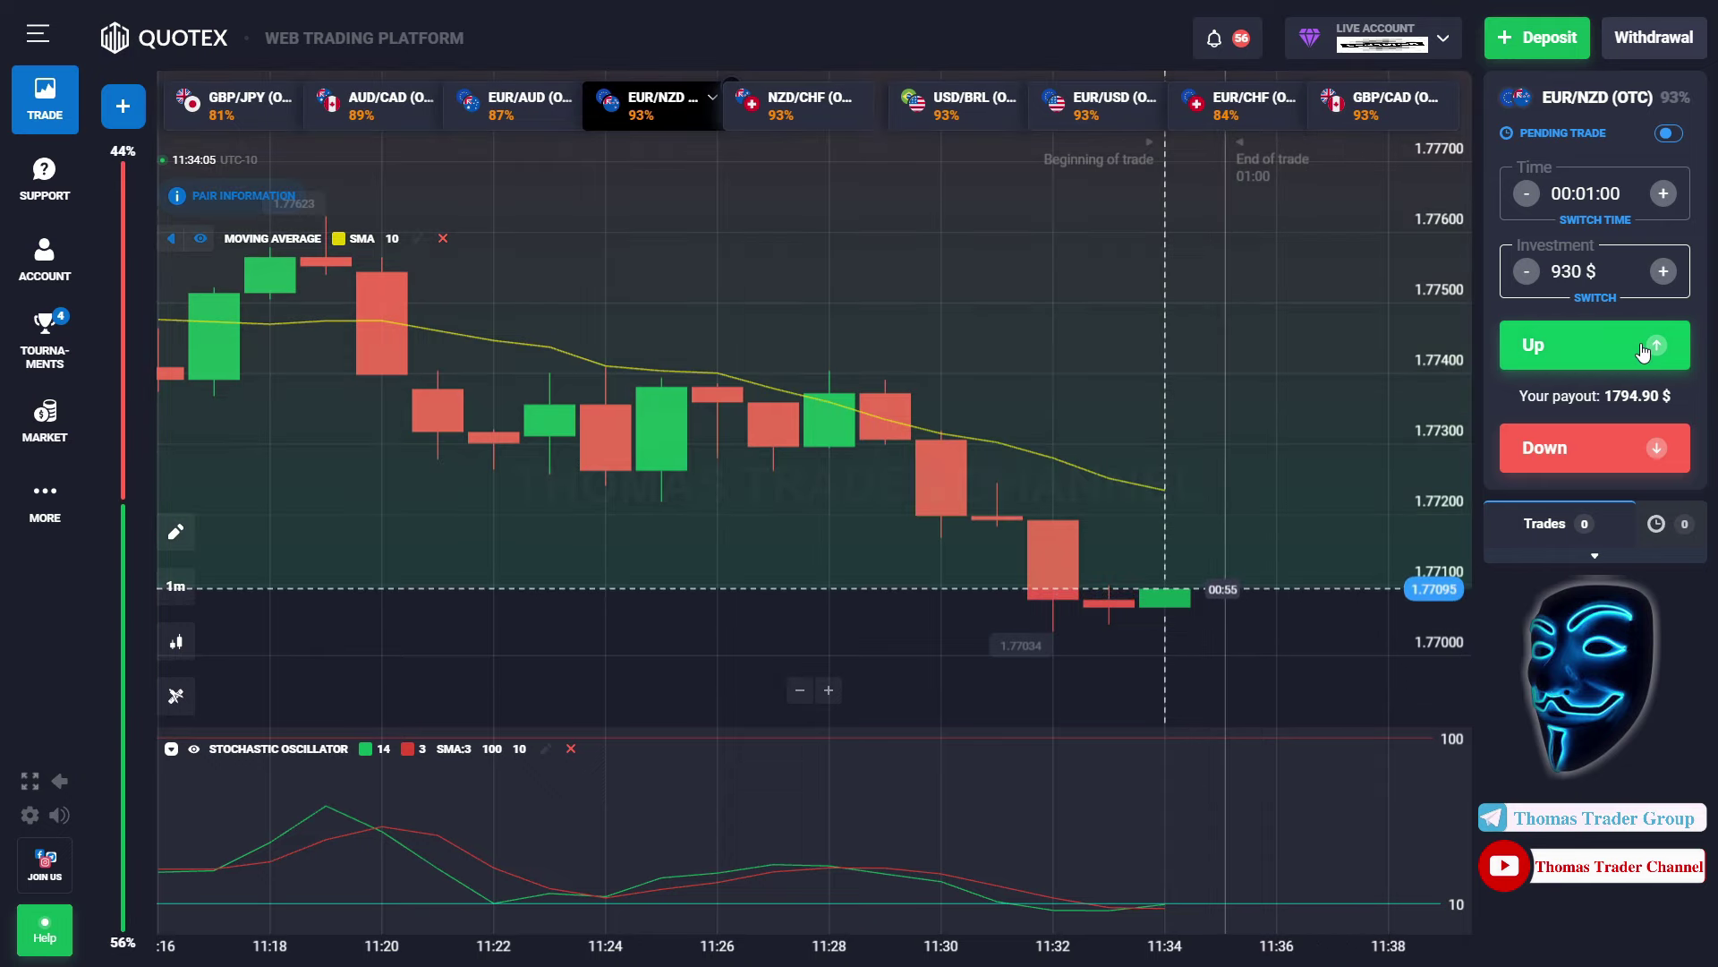
Open 930 $ one-minute Up trades on EUR/NZD (OTC) in rapid succession
click(1644, 349)
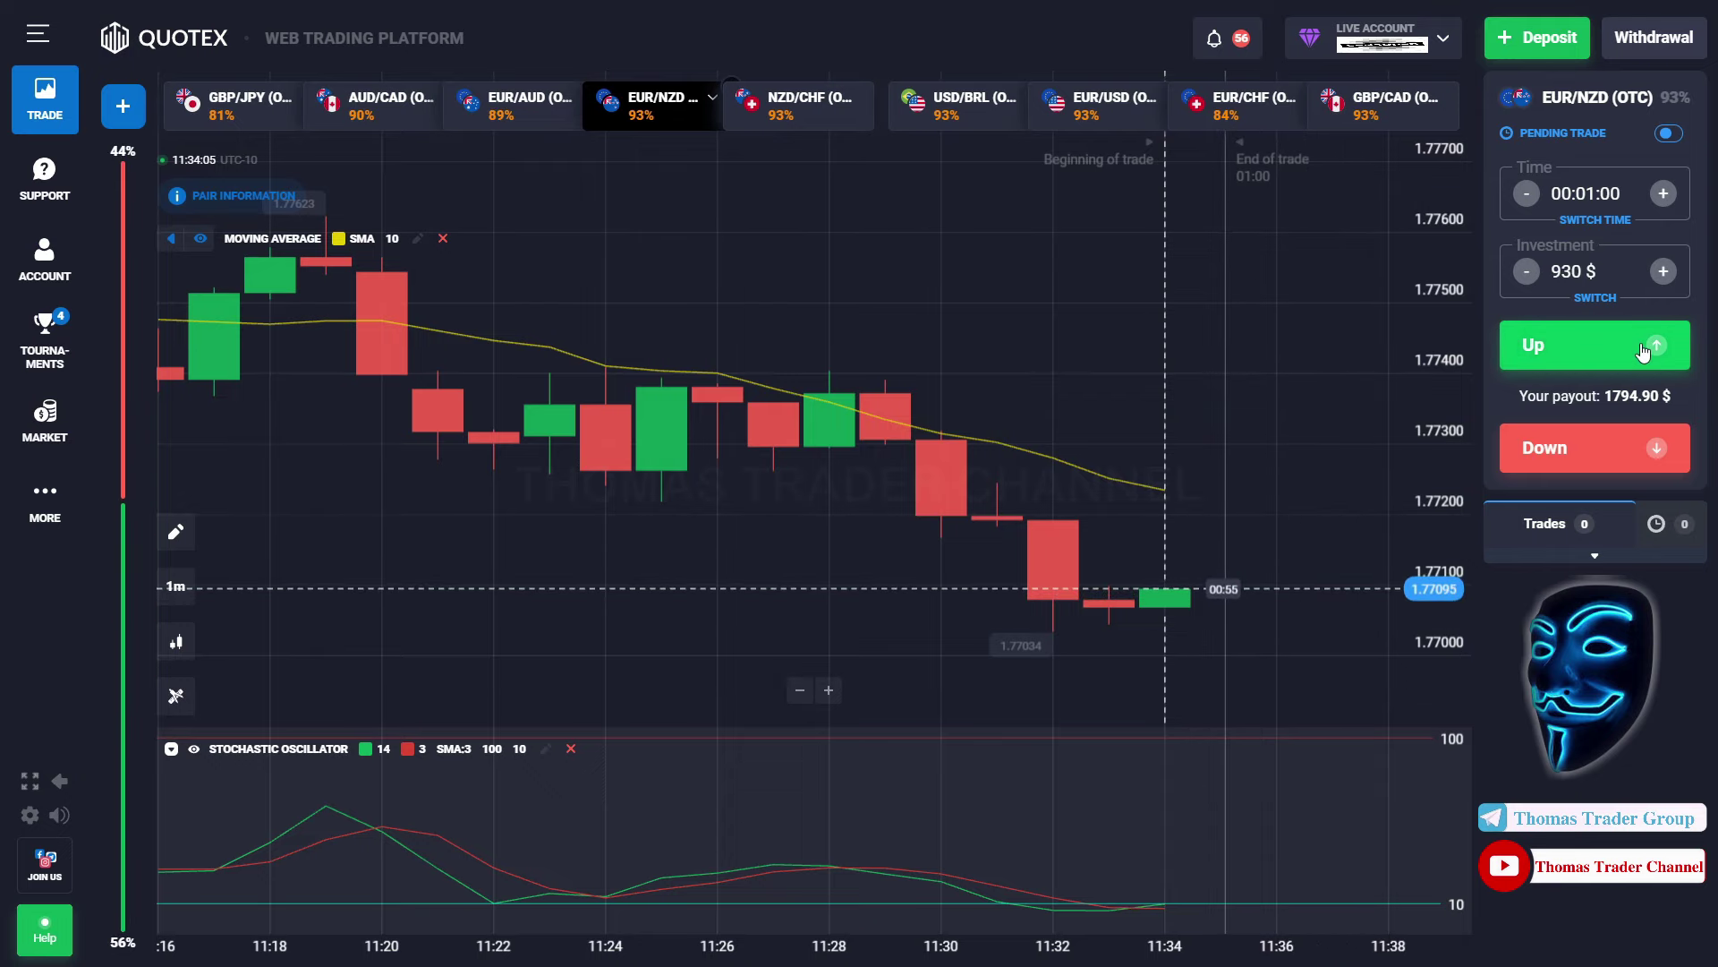
click(1643, 350)
click(1643, 350)
click(1644, 350)
click(1643, 350)
click(1643, 350)
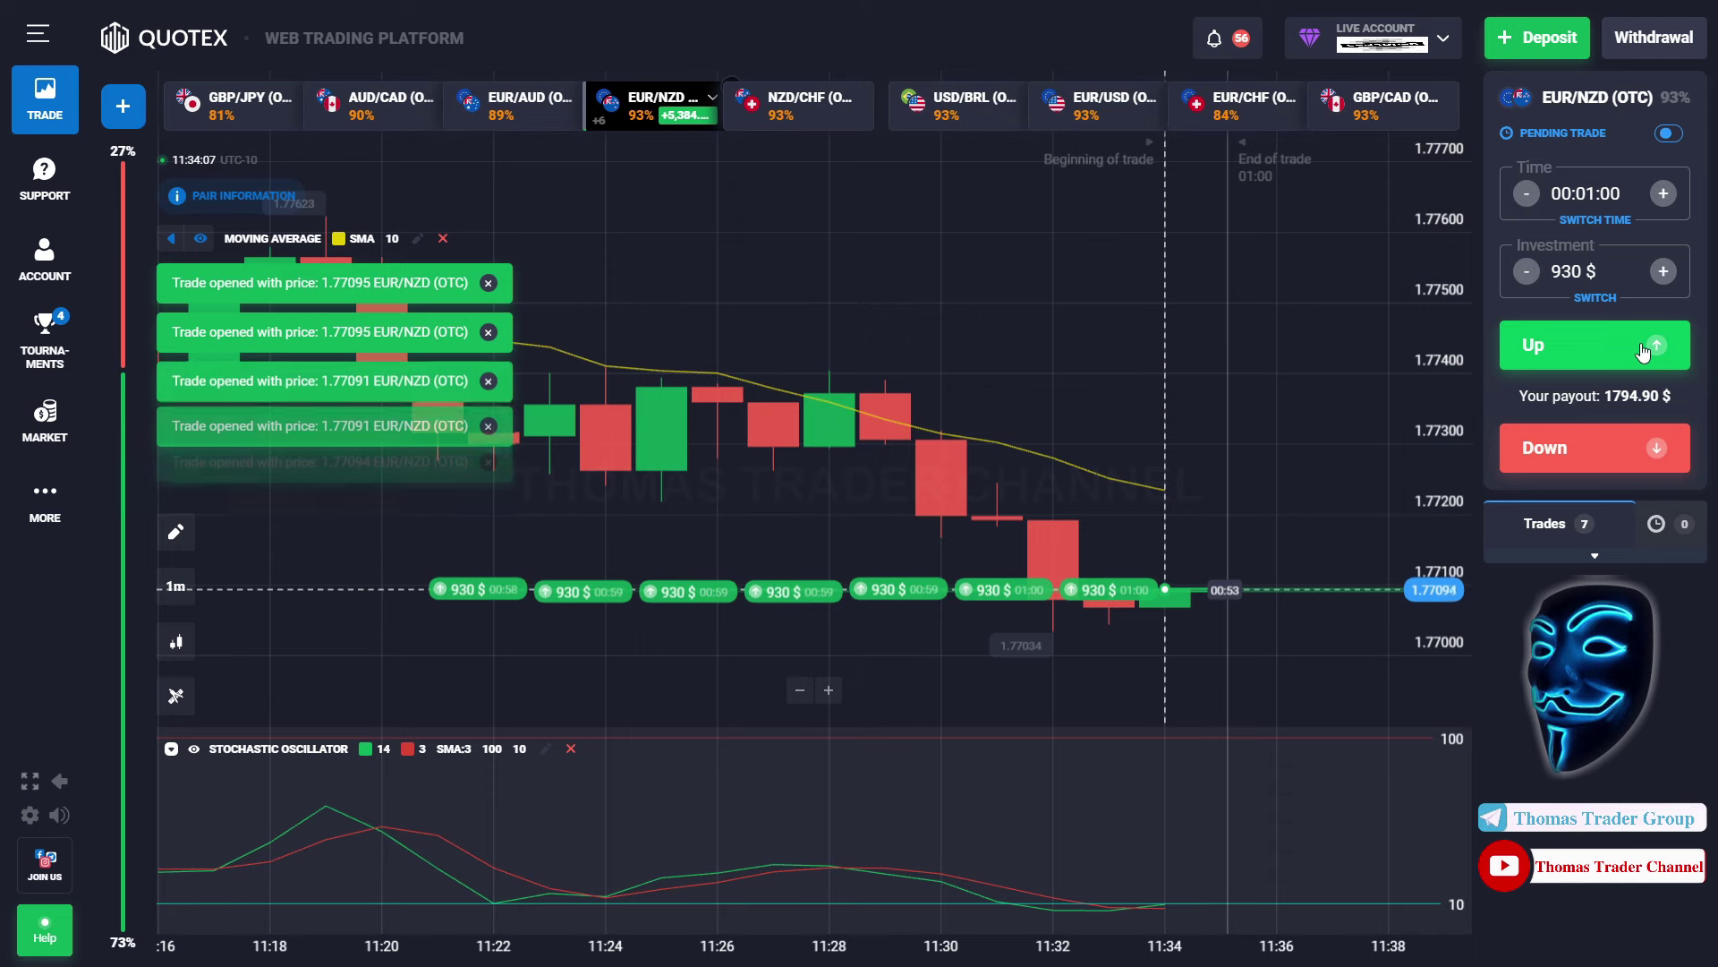
click(1644, 350)
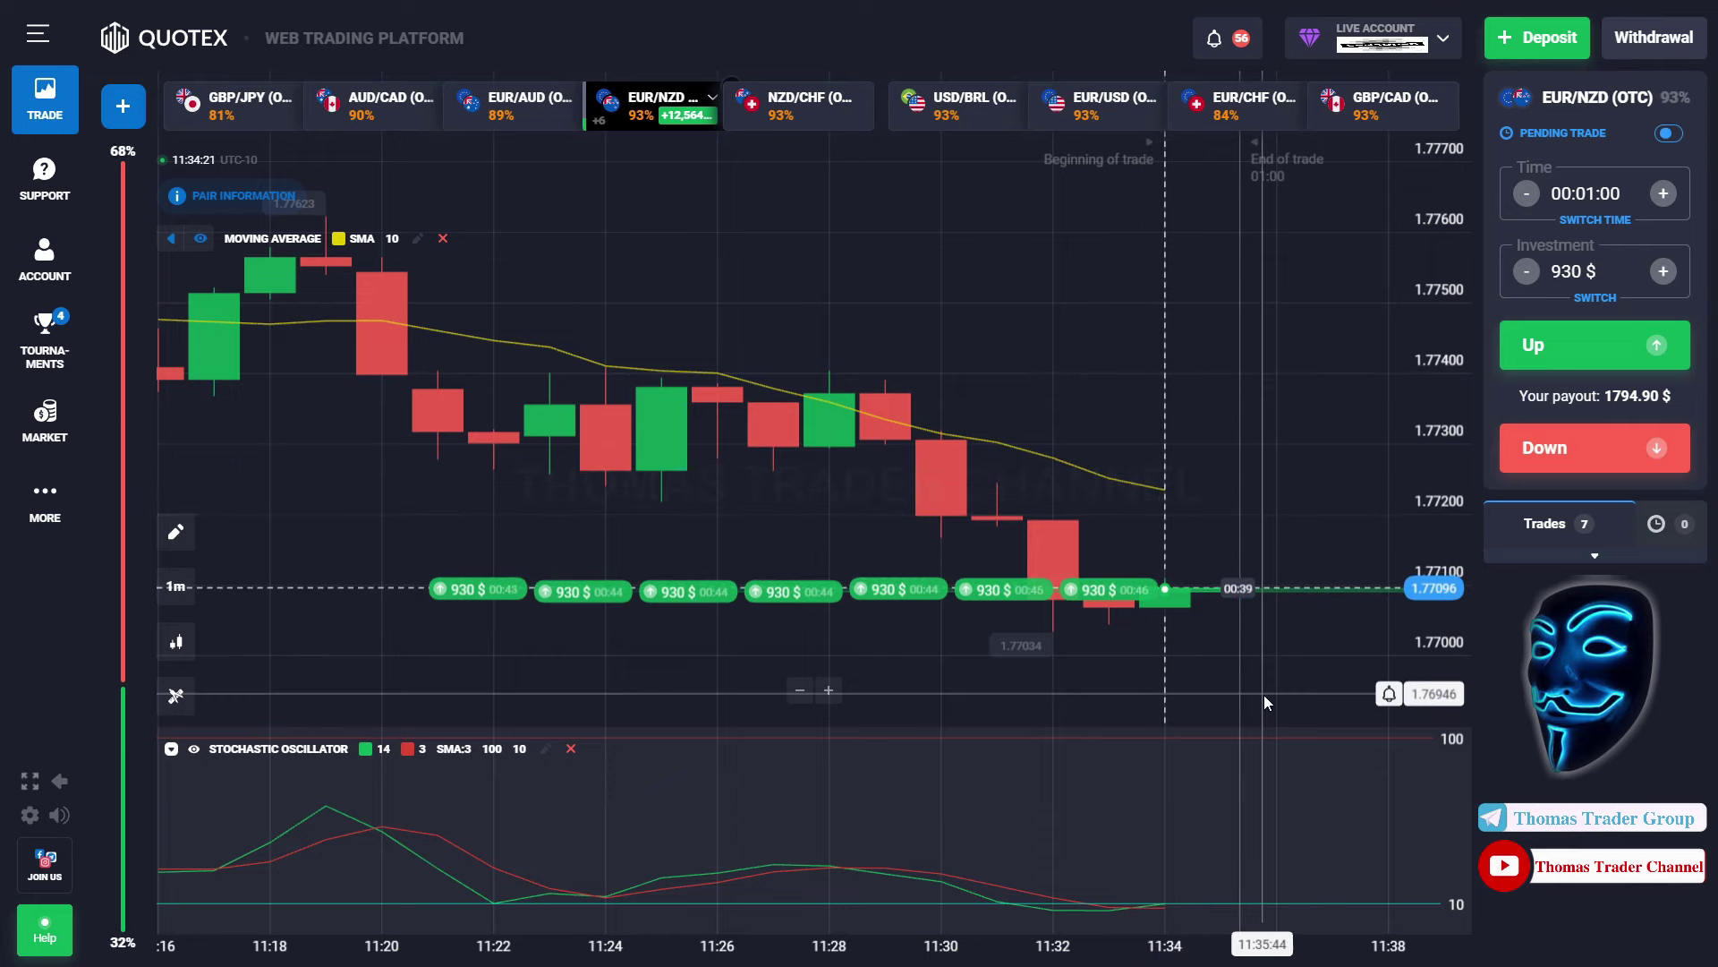
drag(1308, 682, 1249, 678)
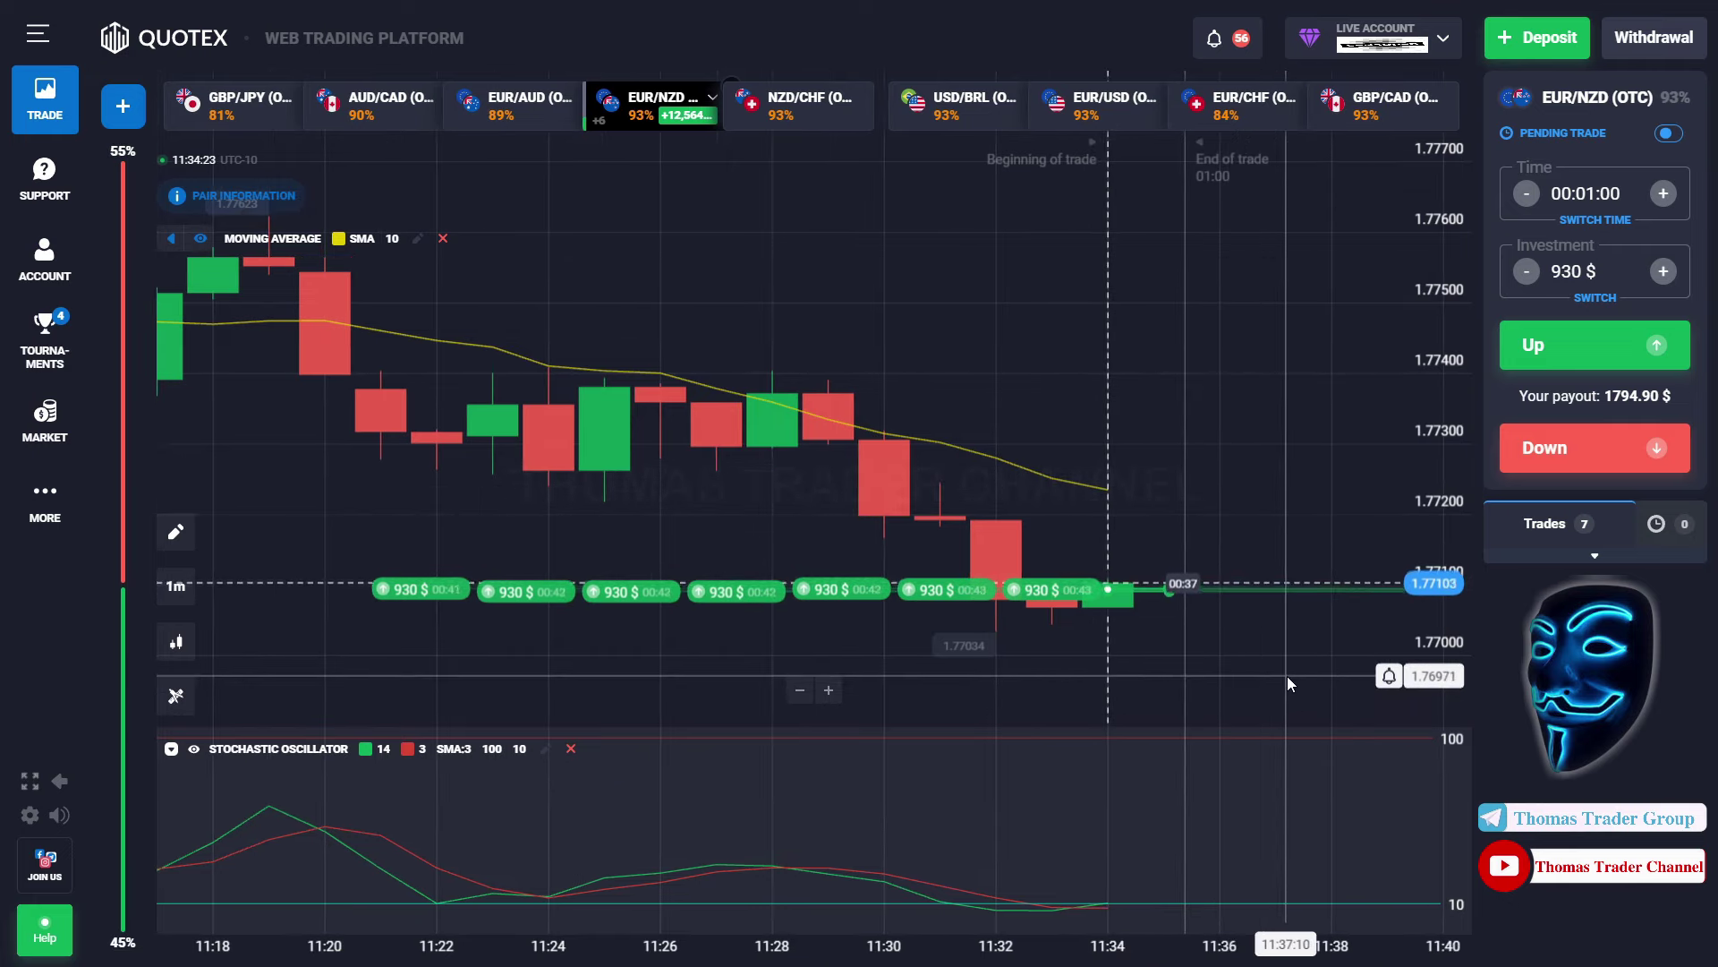